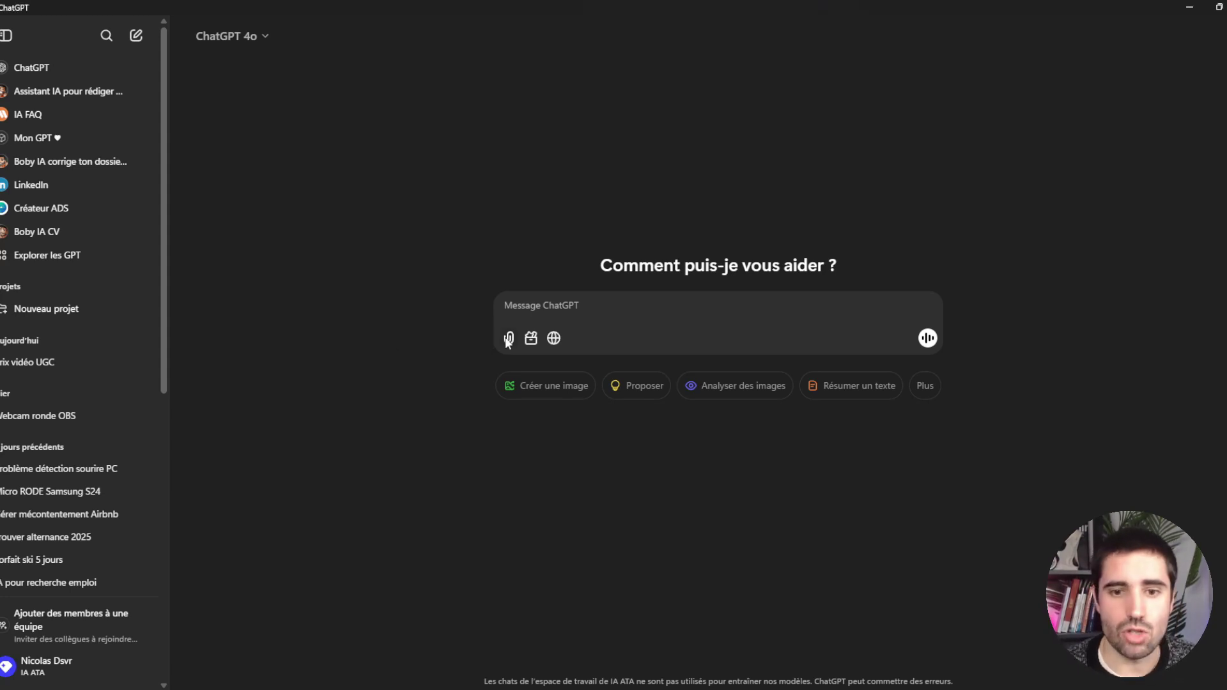
# Start attaching a local file to the new chat and browse to the VERBATIM HD (E:) drive
pyautogui.click(508, 339)
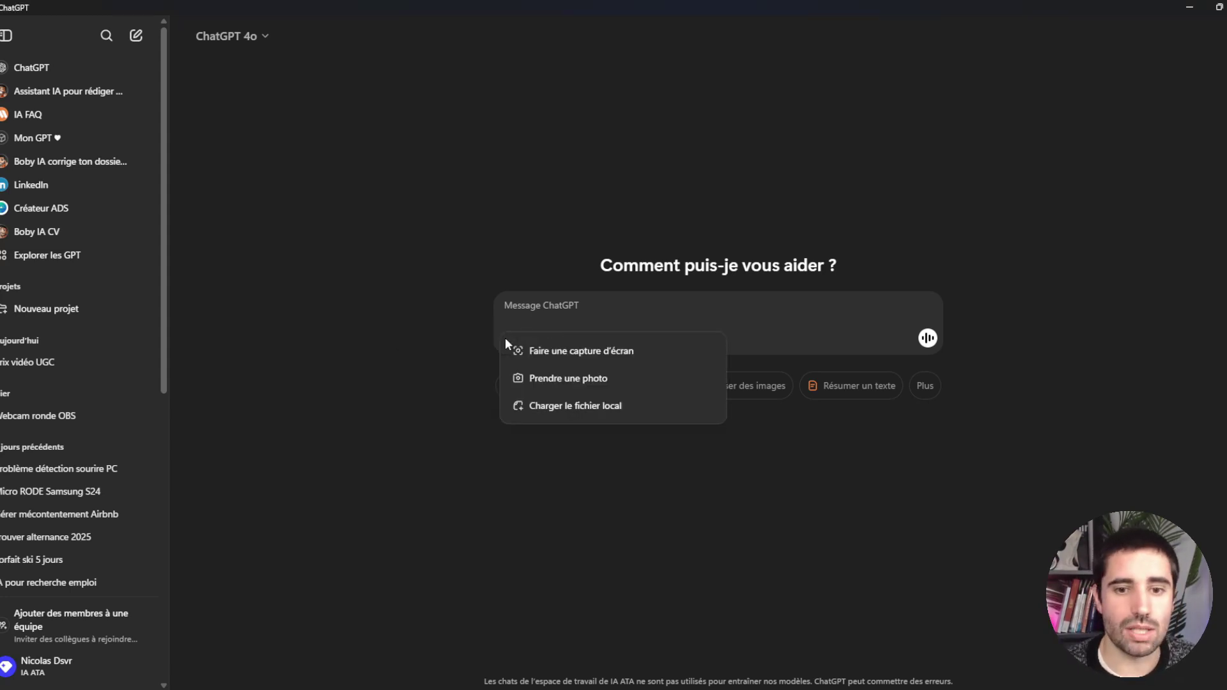
pyautogui.click(574, 407)
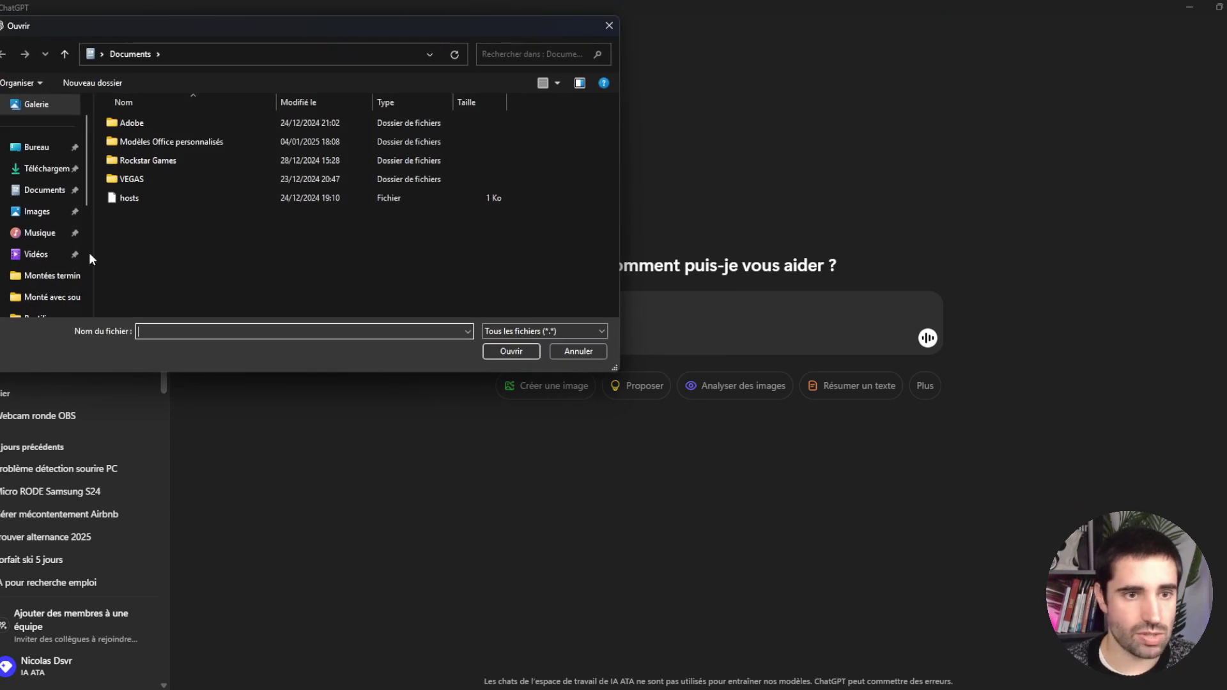
pyautogui.scroll(-1, 73, 230)
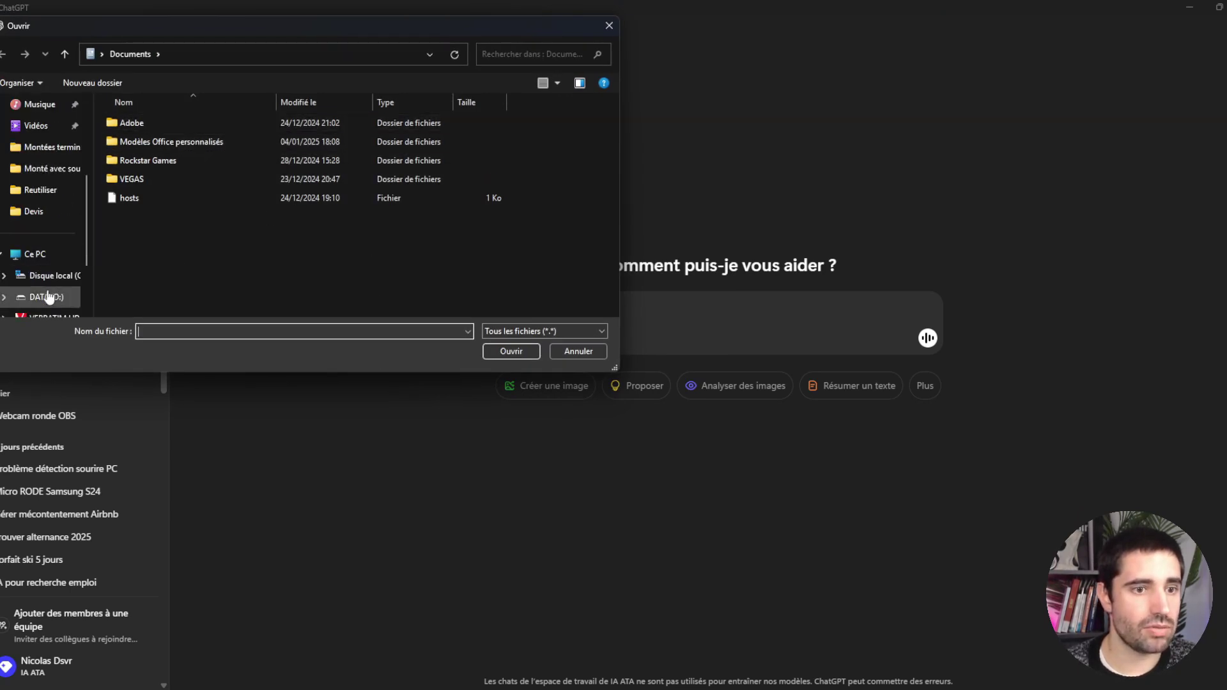
pyautogui.scroll(-1, 45, 294)
pyautogui.click(42, 254)
# Search the drive for "cv" plus the owner's first name and attach the owner's CV in PDF format
pyautogui.click(504, 55)
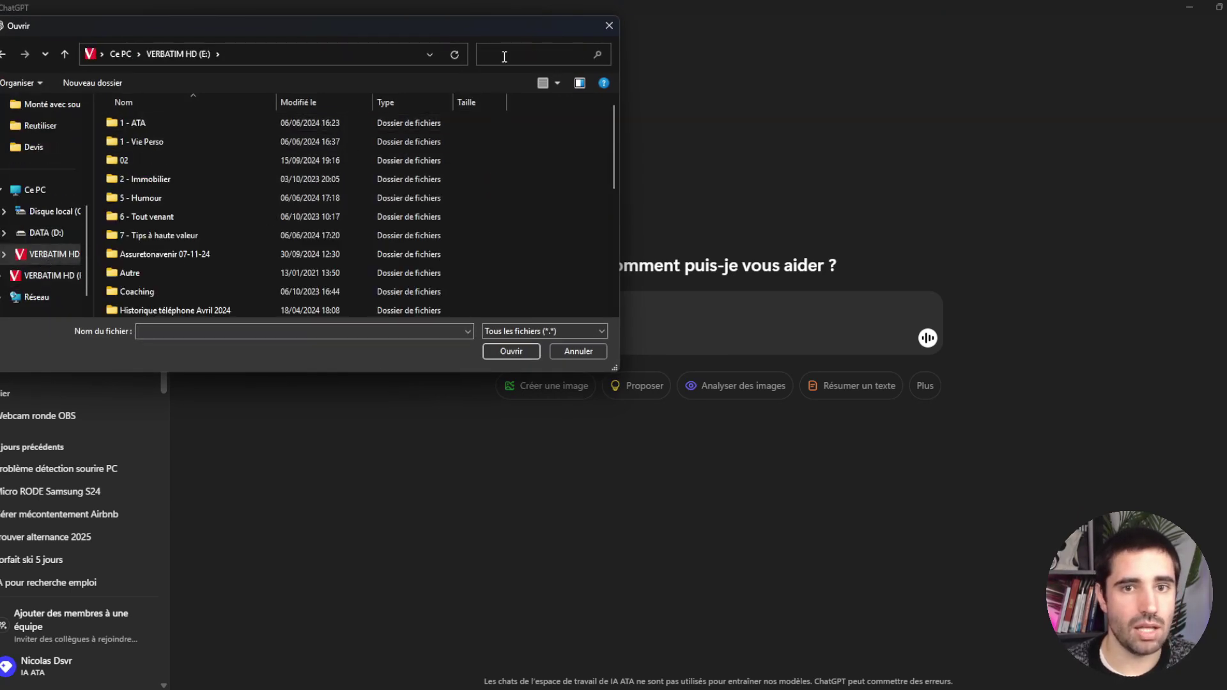
pyautogui.write('cv')
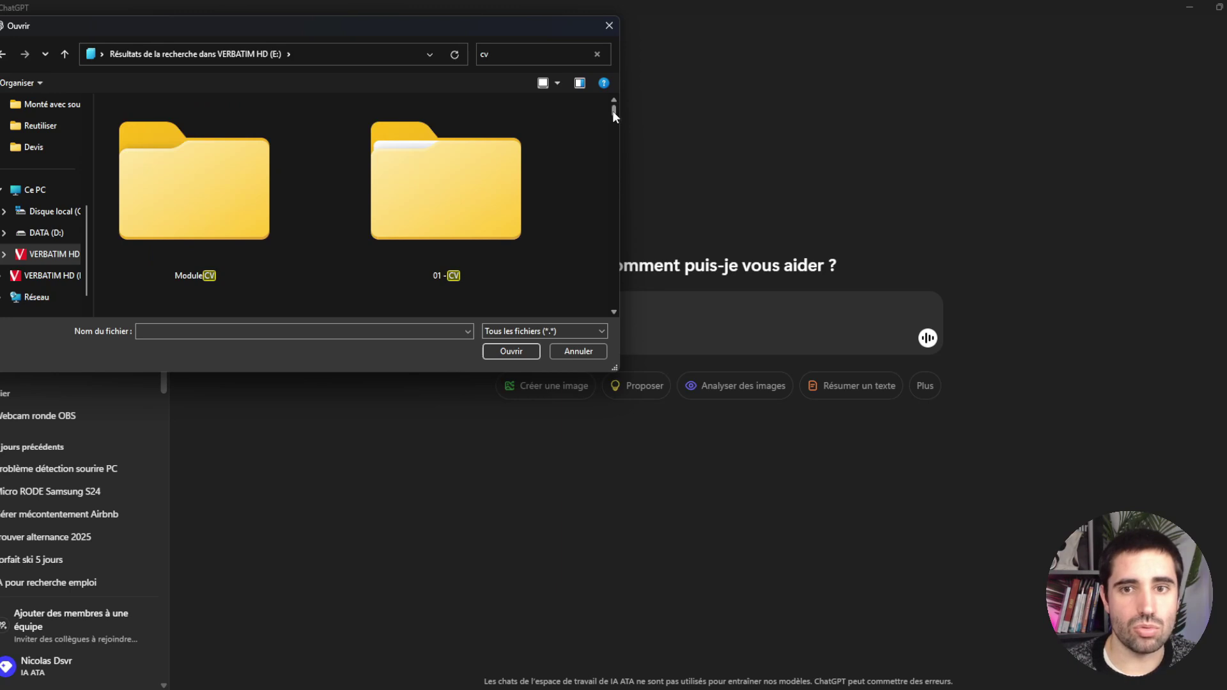
pyautogui.scroll(-3, 615, 118)
pyautogui.click(536, 56)
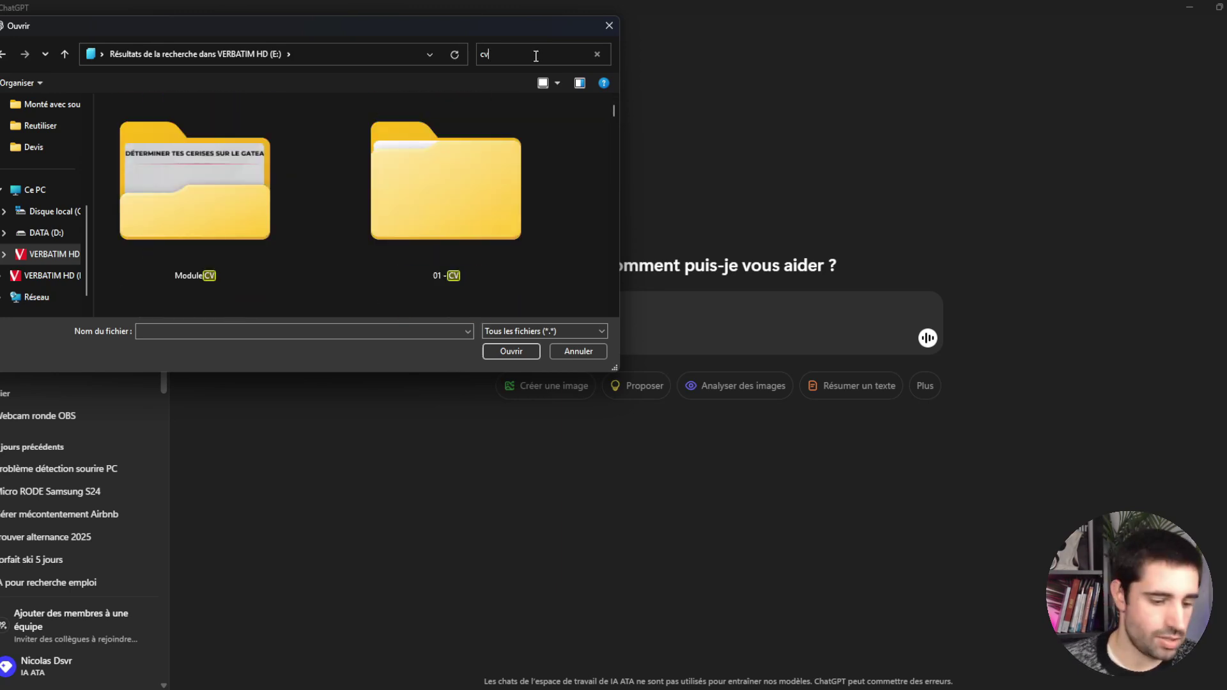
pyautogui.write('nico')
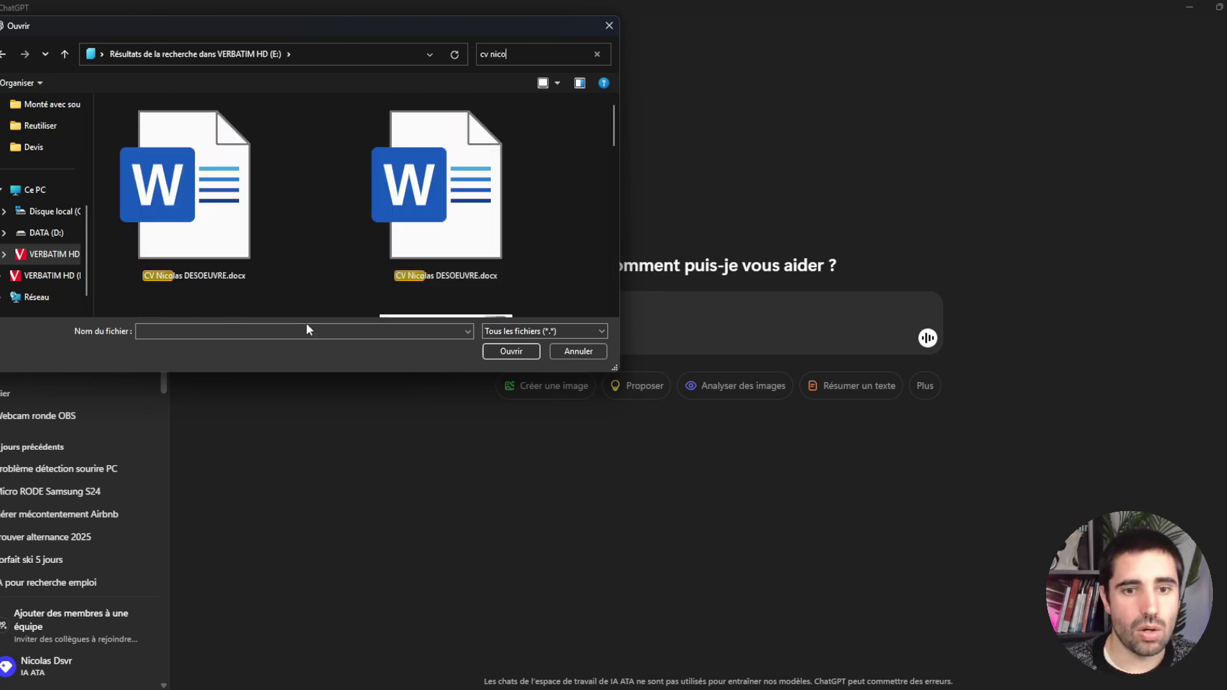
pyautogui.doubleClick(442, 226)
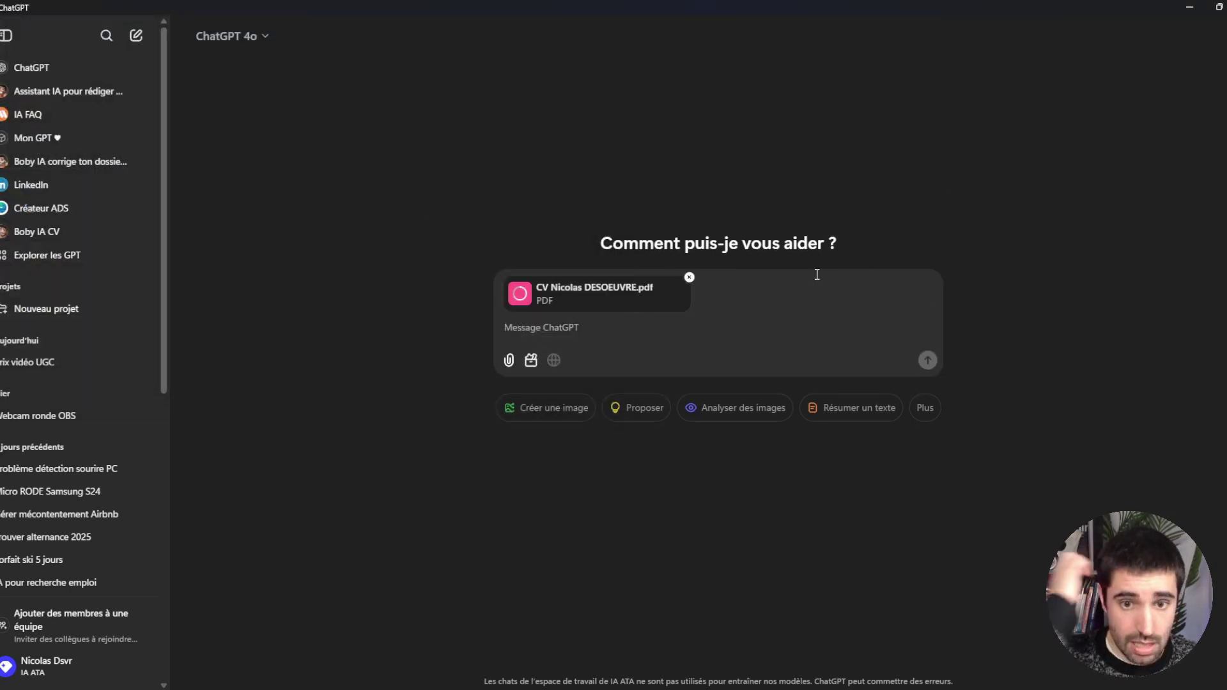
# Send the attached CV with the message "répond ok quand tu l'as reçu"
pyautogui.write('rép')
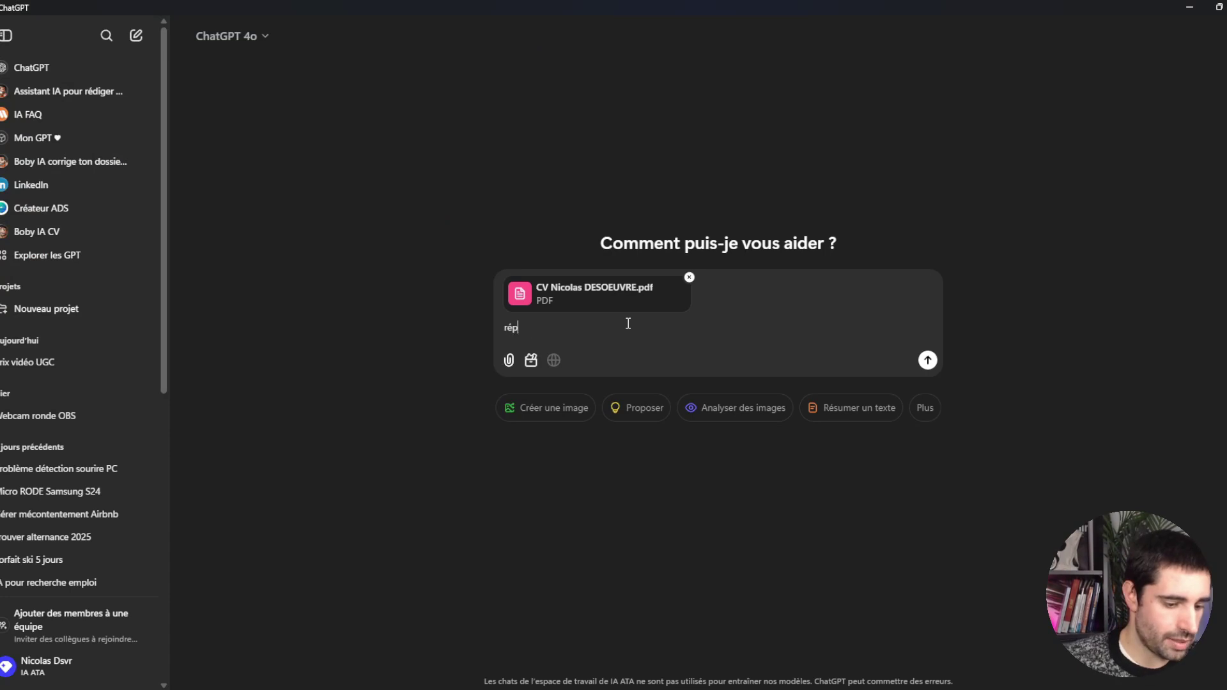
pyautogui.write("ond ok quand tu l'as reçu")
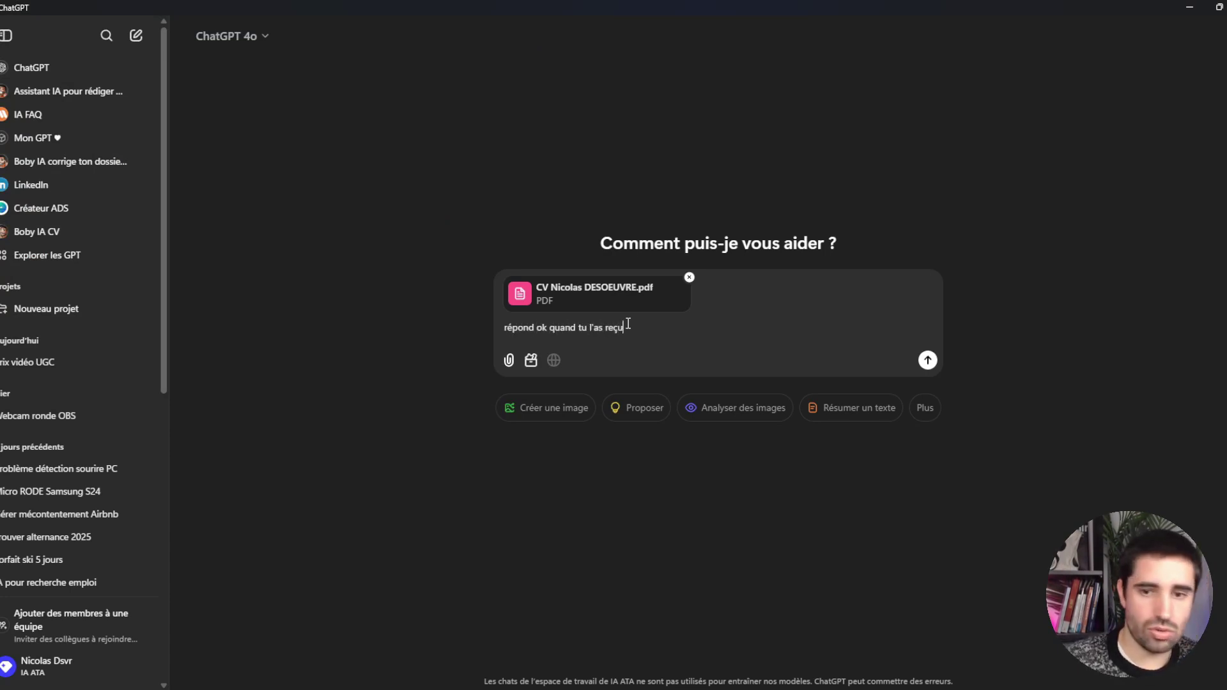
pyautogui.press('Return')
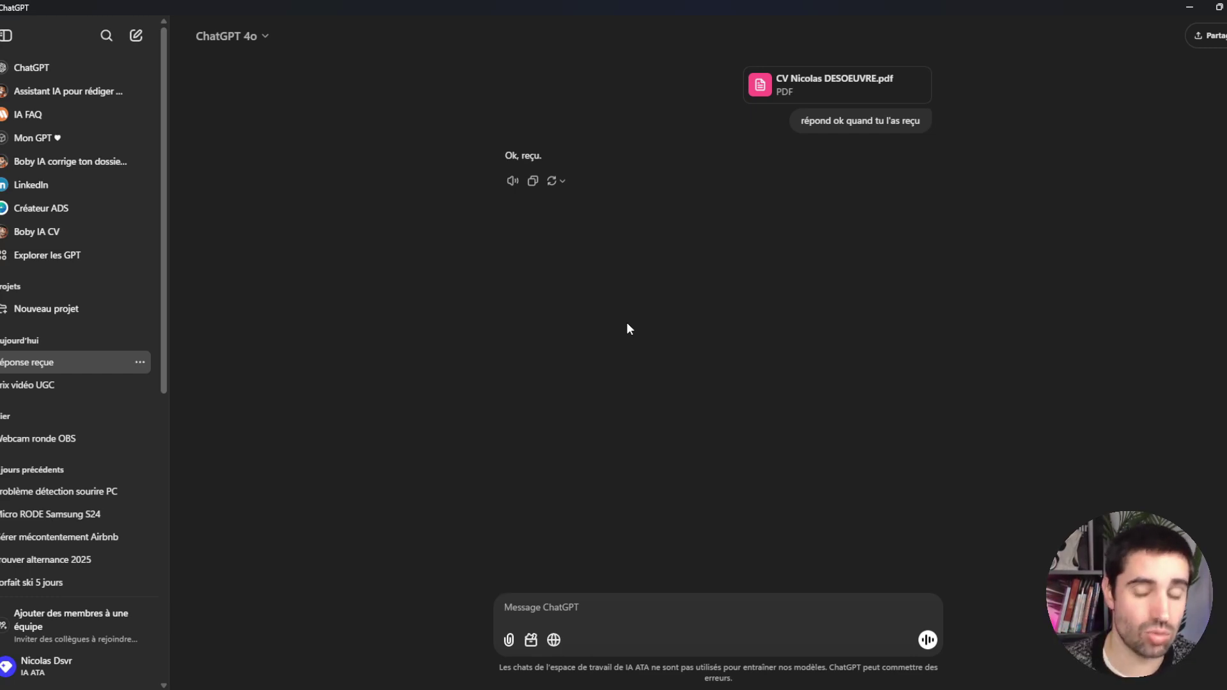
# Begin a new prompt with "Je recherche une alternance en logistique et j'aimerais me rendre visible auprès des recruteurs sur linkedin"
pyautogui.write('J')
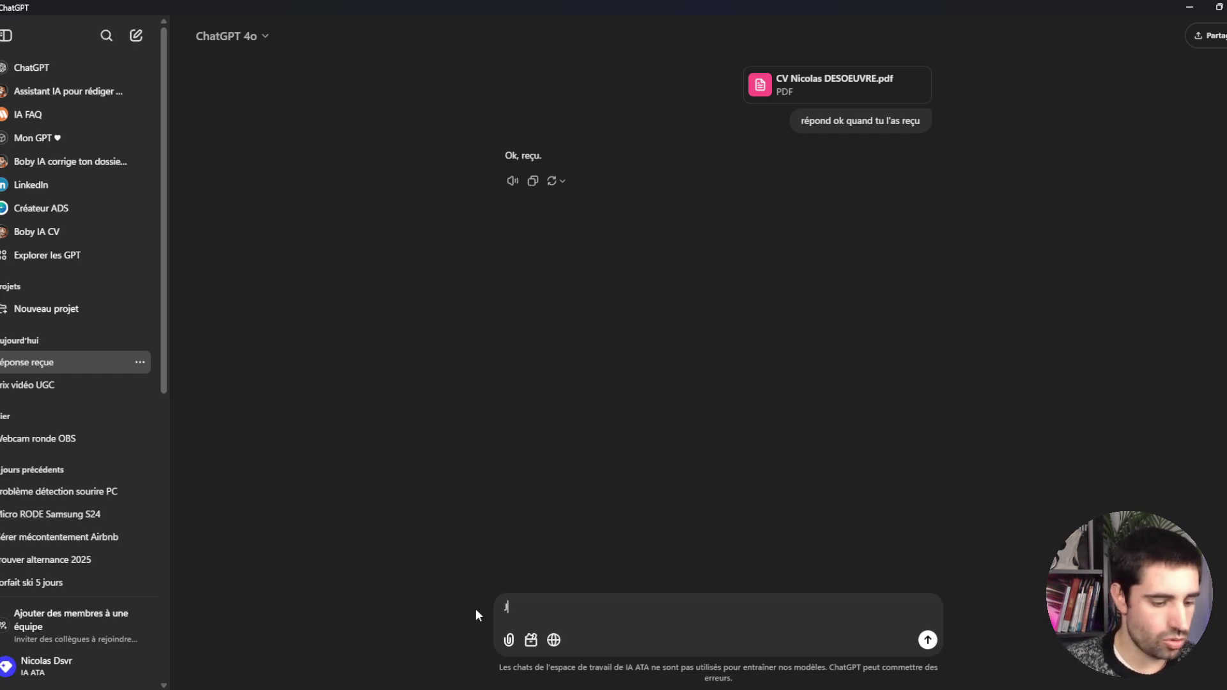
pyautogui.write('e recherche une altern')
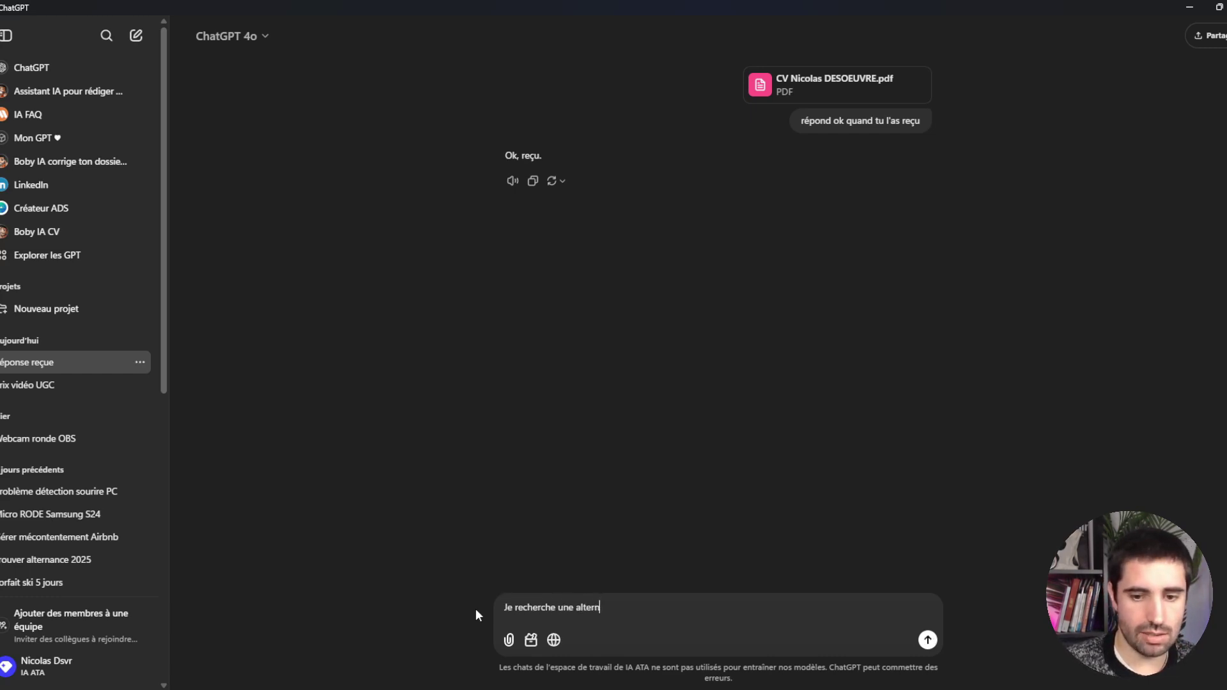
pyautogui.write('ance en logistique')
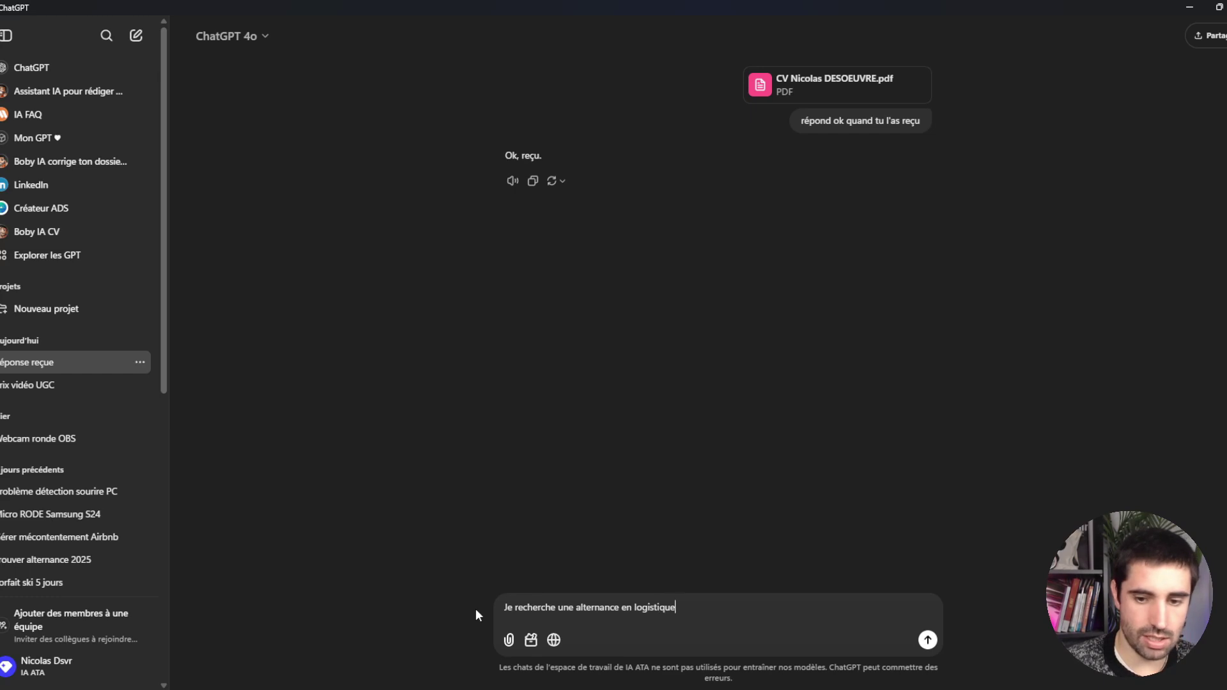
pyautogui.write(" et j'aimerais me r")
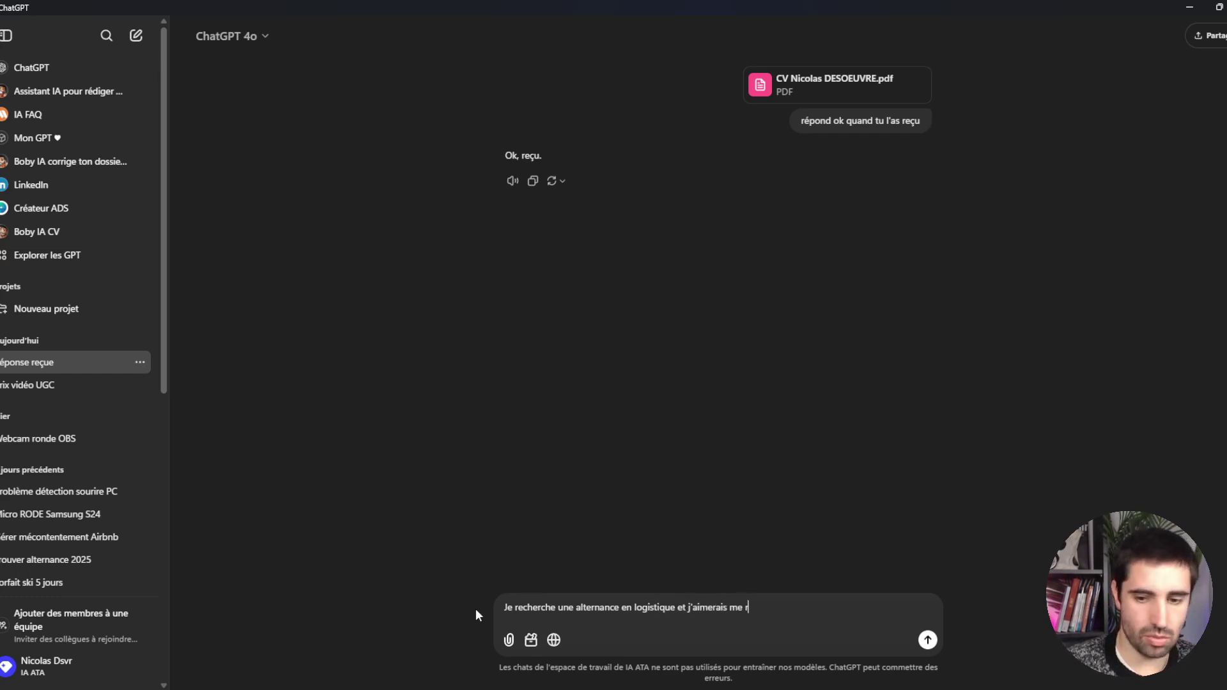
pyautogui.write('endre visible aupr')
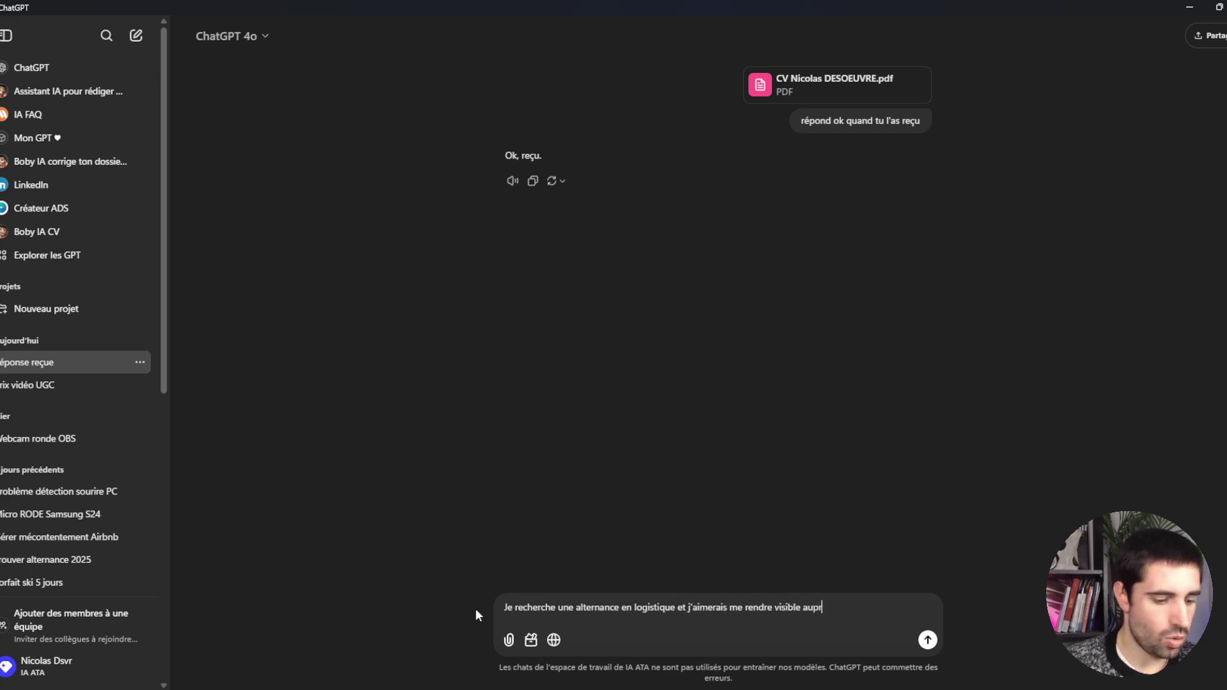
pyautogui.write('ès des recruteurs ')
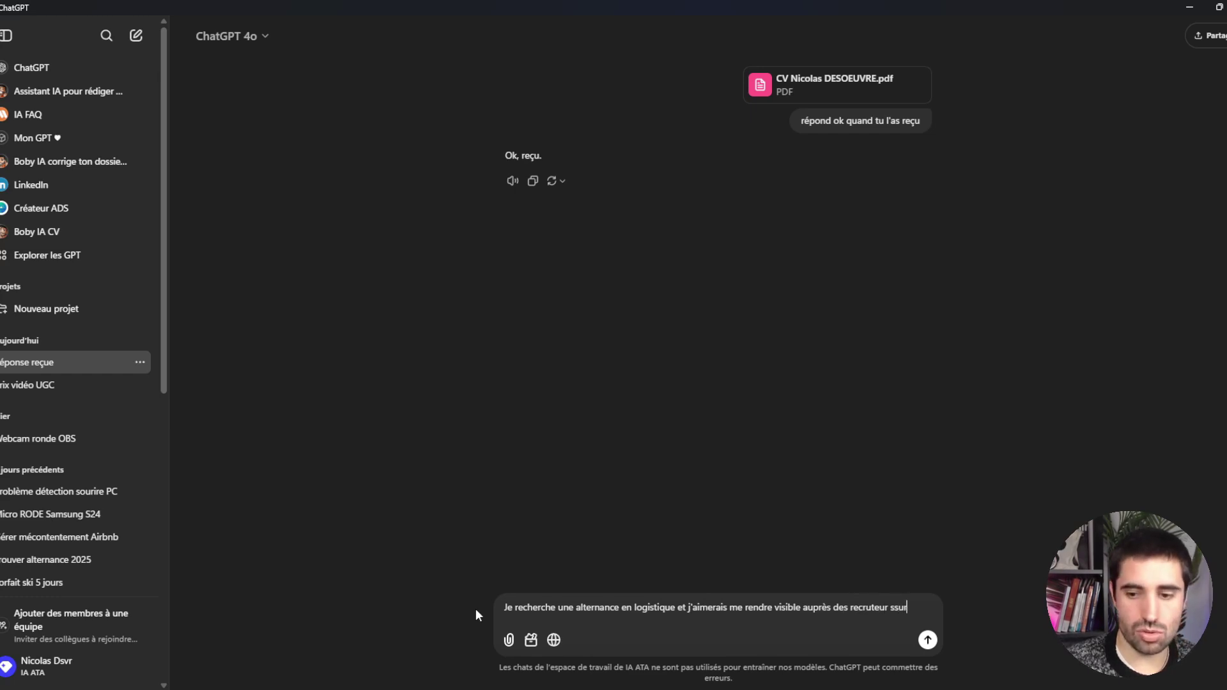
pyautogui.write('sur linkedin')
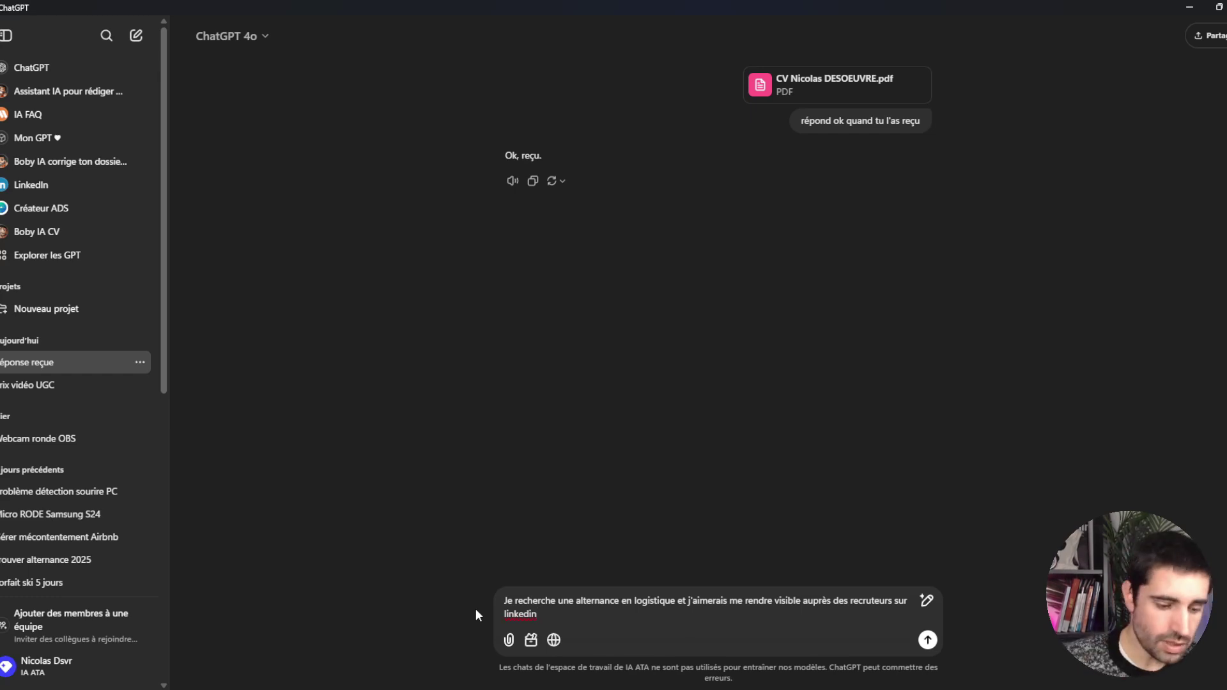
# Continue the prompt with "et montrer que je me forme sur la gestion des stocks."
pyautogui.write(' et montrer que je me forme')
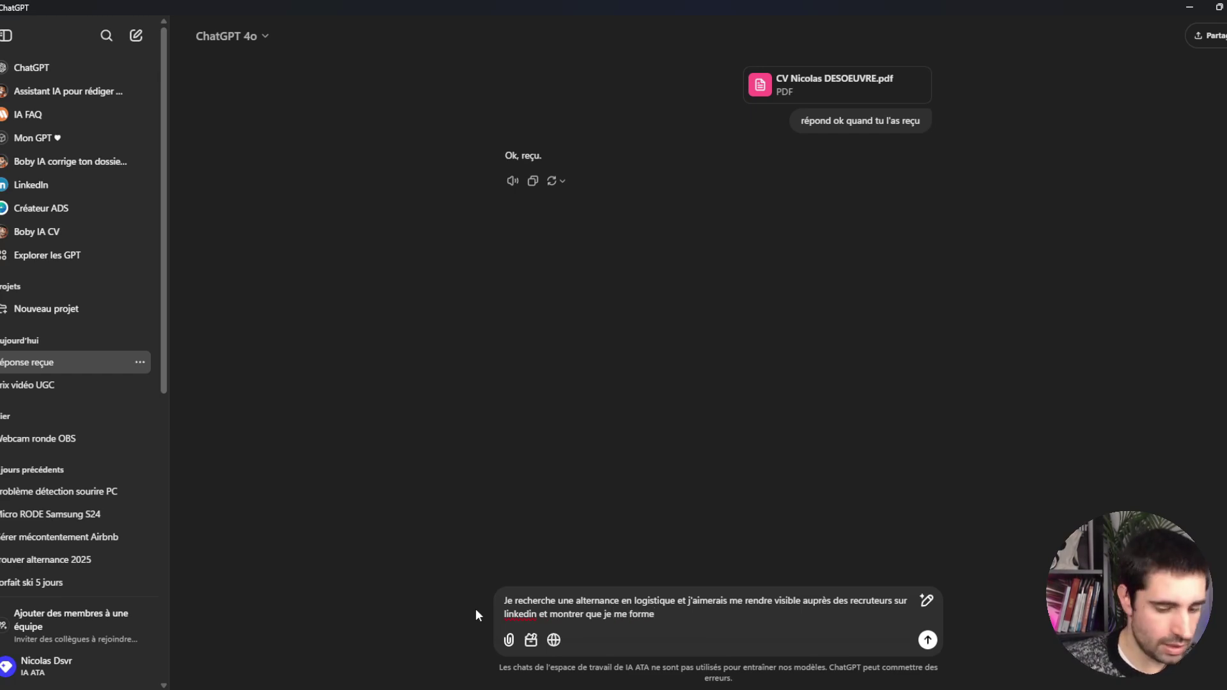
pyautogui.write(' sur la gestion des stocks')
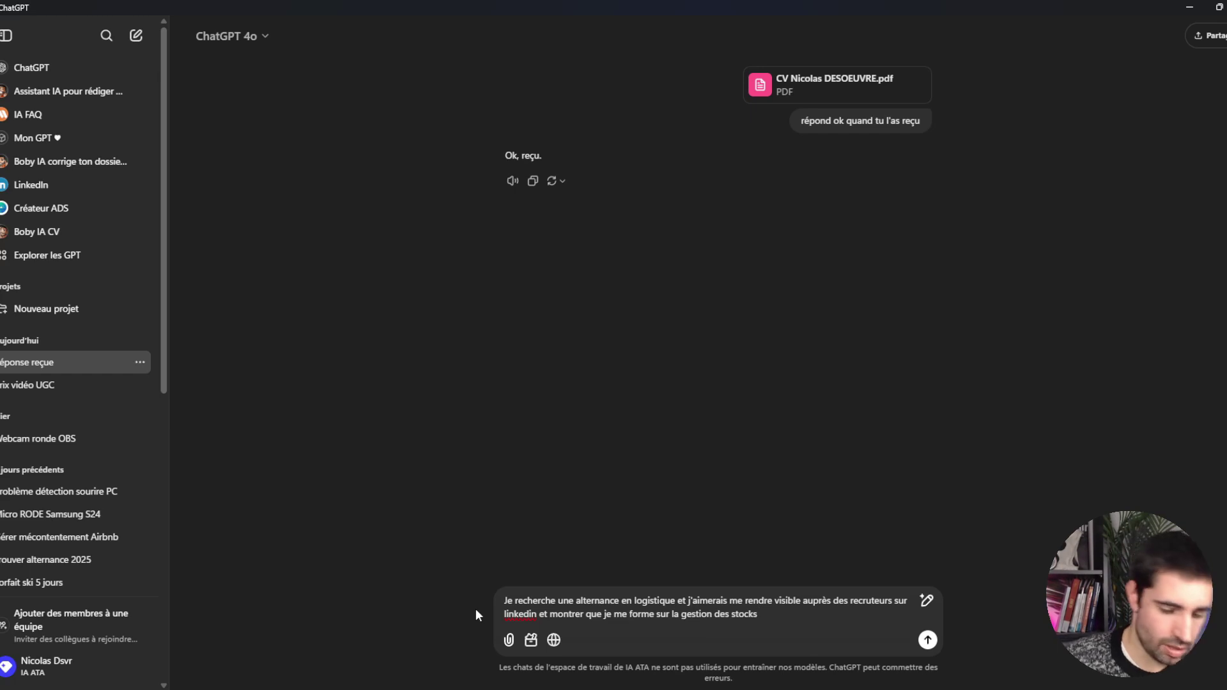
pyautogui.write('.')
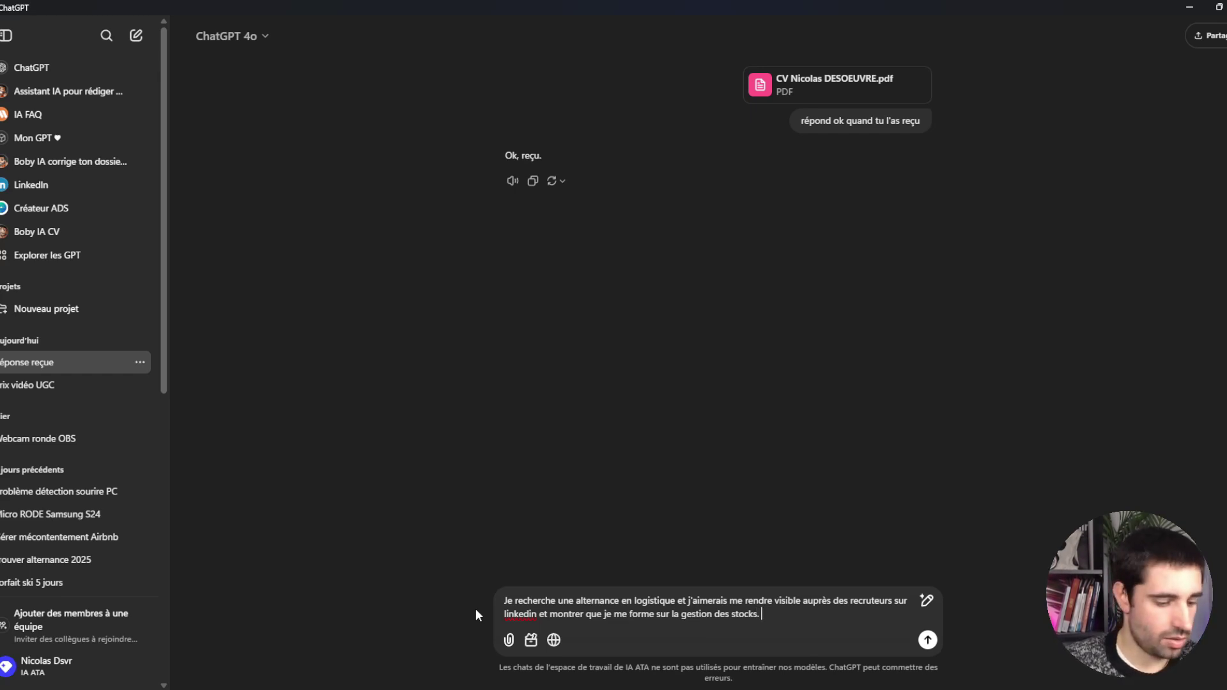
# Add the style instruction "Utilise le "je" pour illustrer les propos du post et mettre de l'humain dedans" to the prompt
pyautogui.write(' Utilise la ')
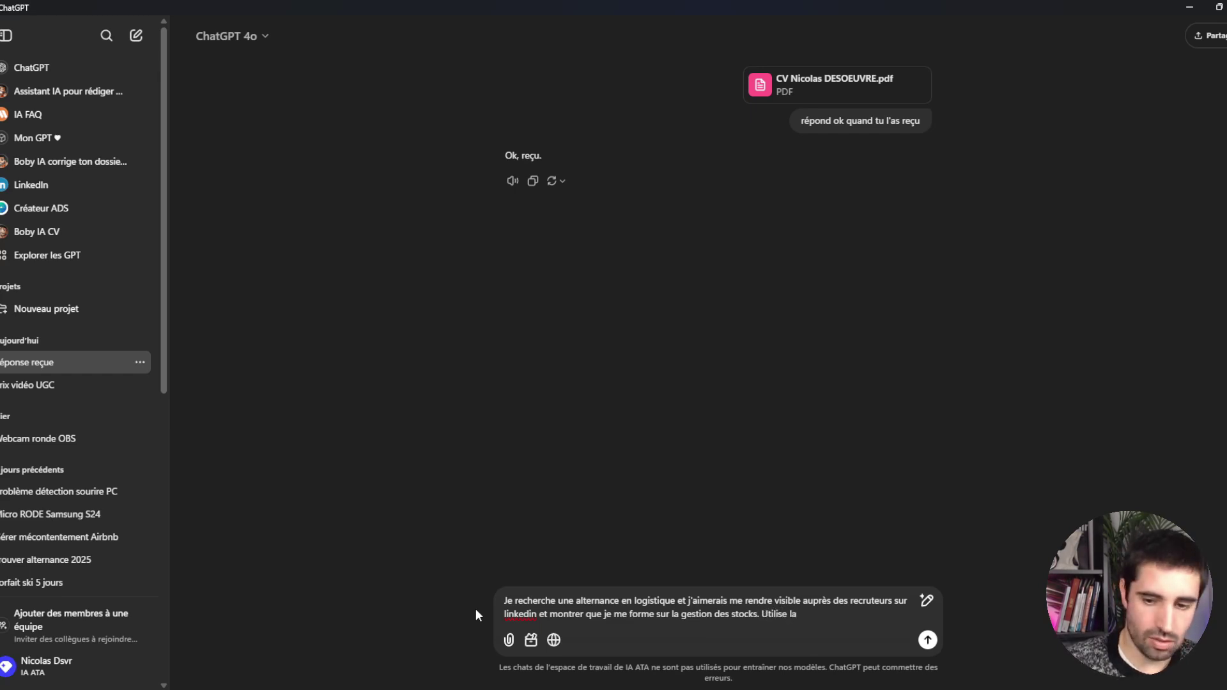
pyautogui.press('BackSpace')
pyautogui.press('BackSpace')
pyautogui.write('e "je" ')
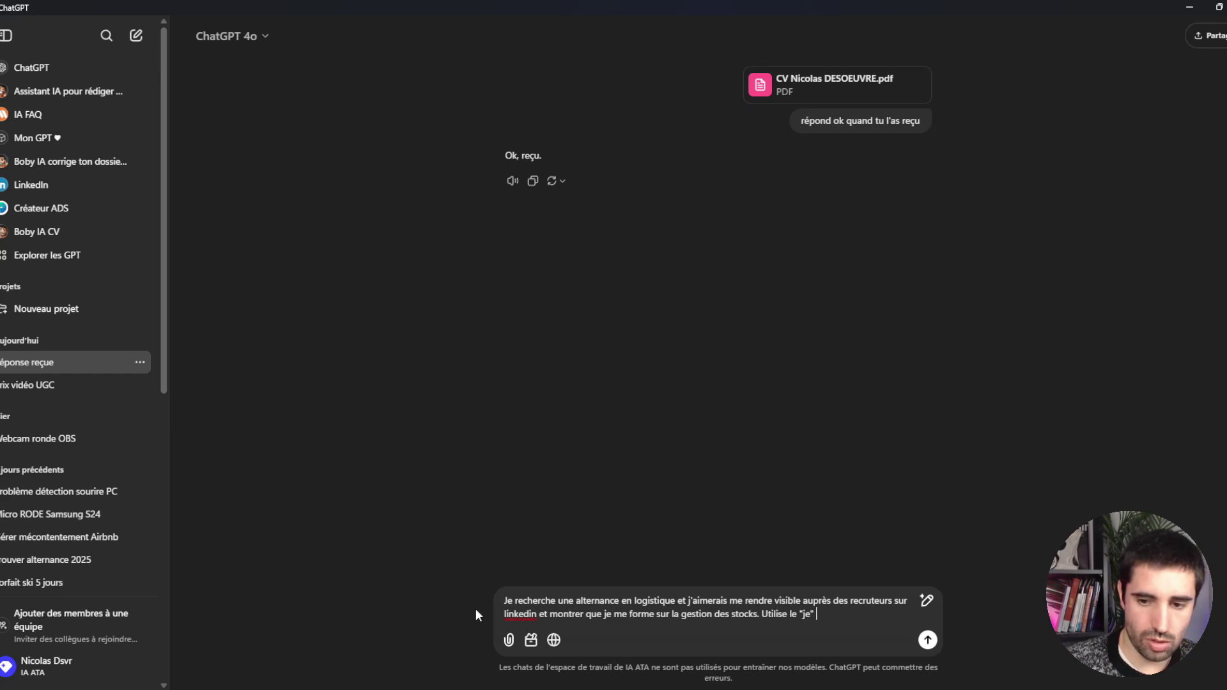
pyautogui.write('pour ill')
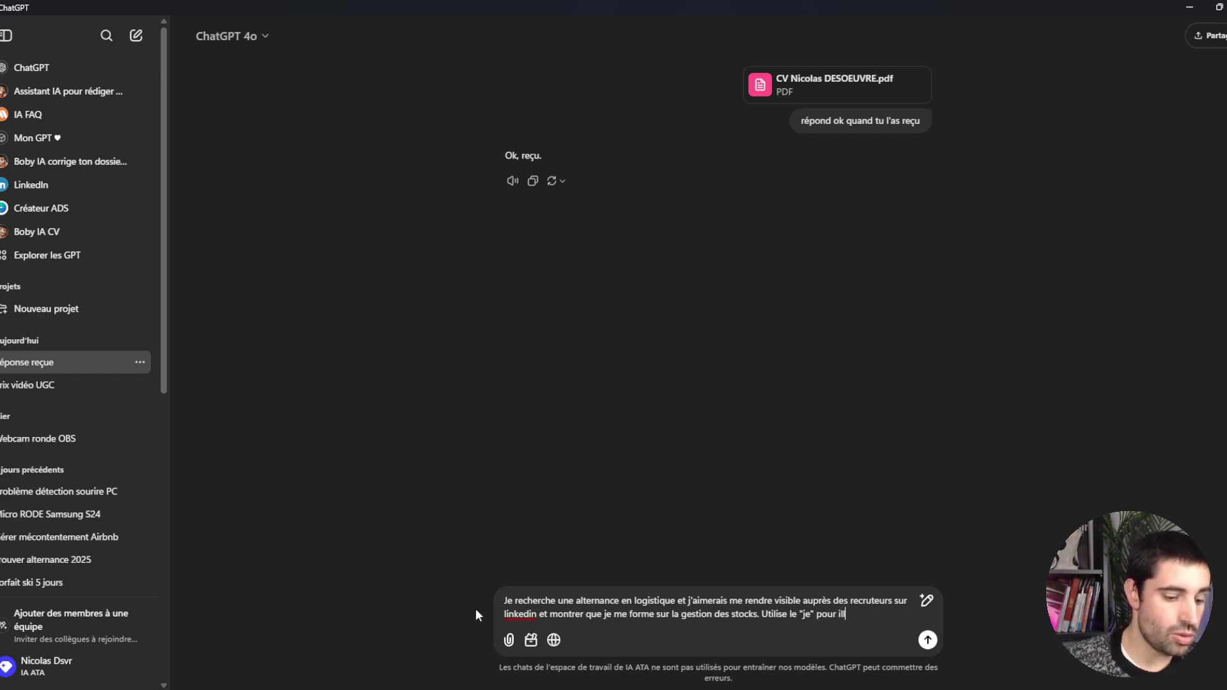
pyautogui.write('ustrer les propo')
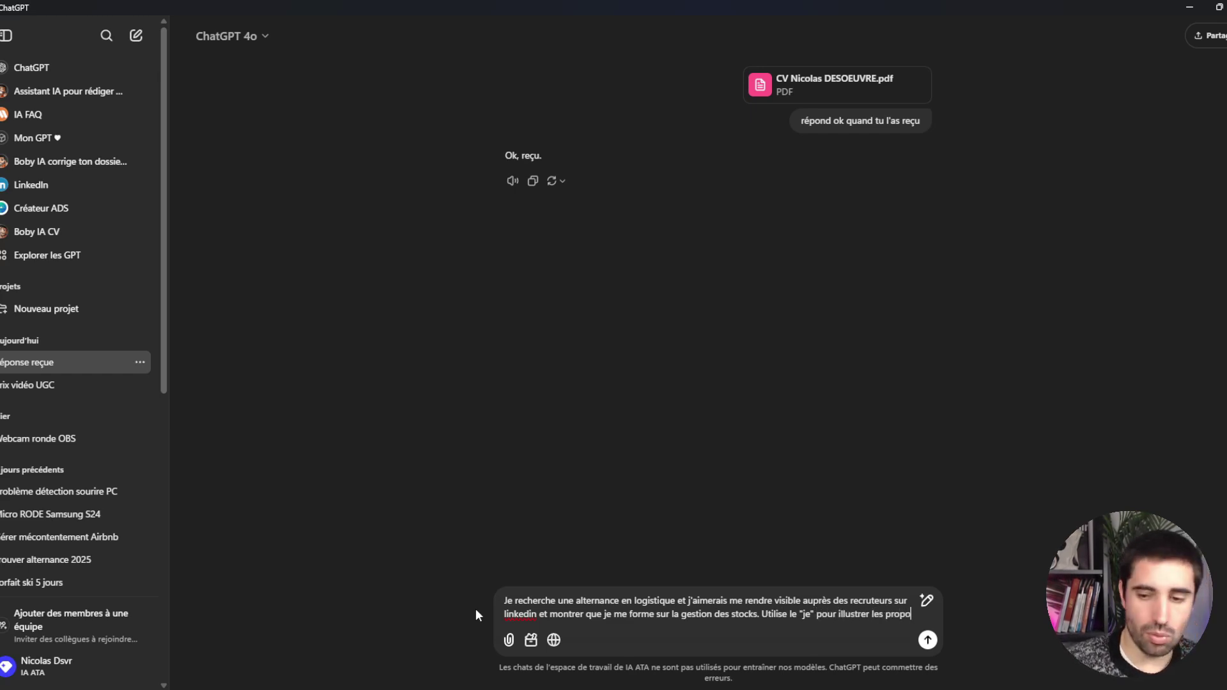
pyautogui.write('s du post e')
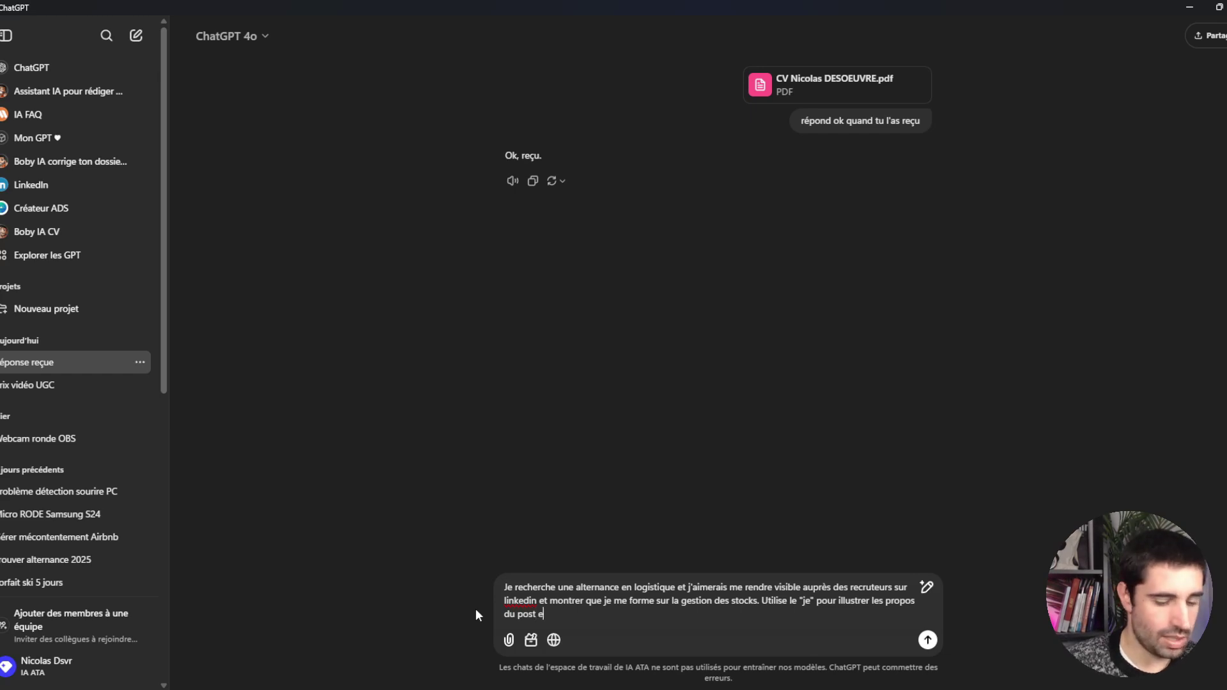
pyautogui.write("t mettre de l'hu")
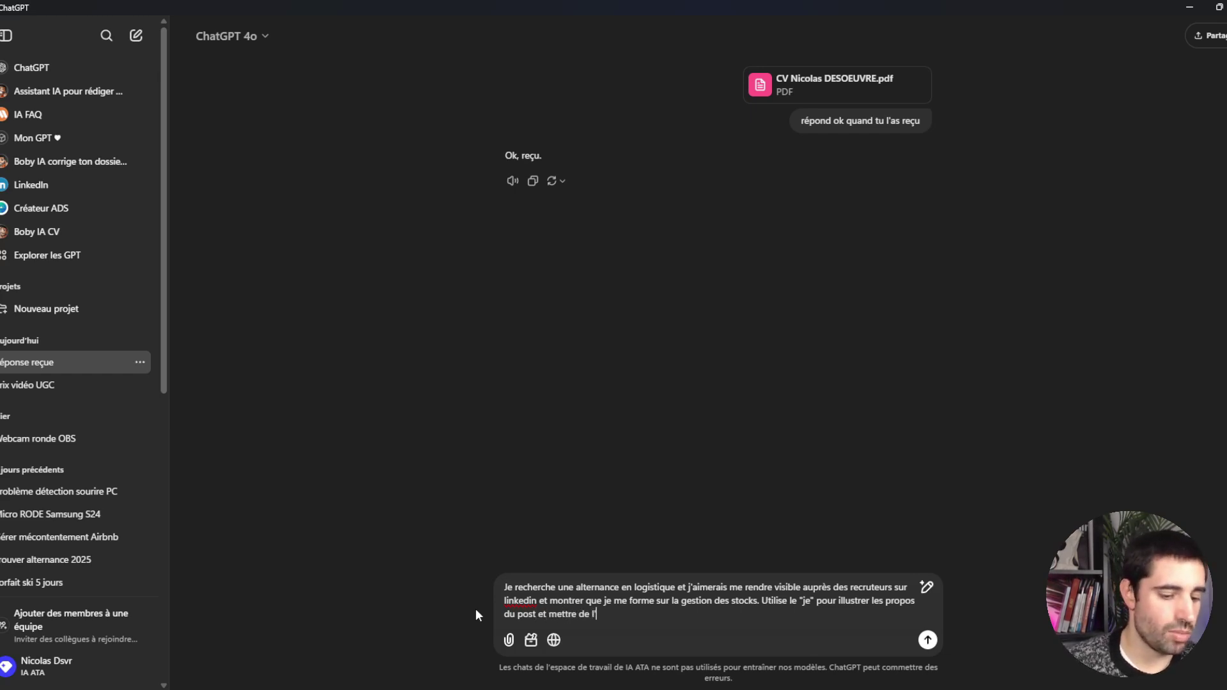
pyautogui.write('main ')
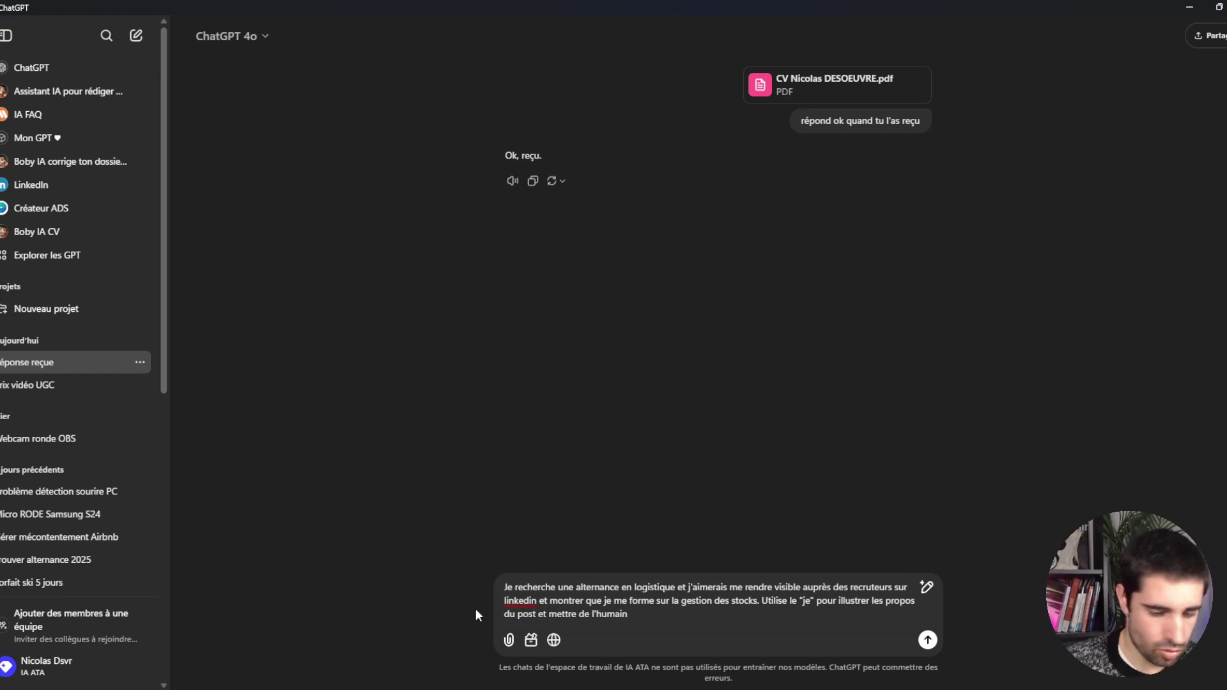
pyautogui.write('dedans')
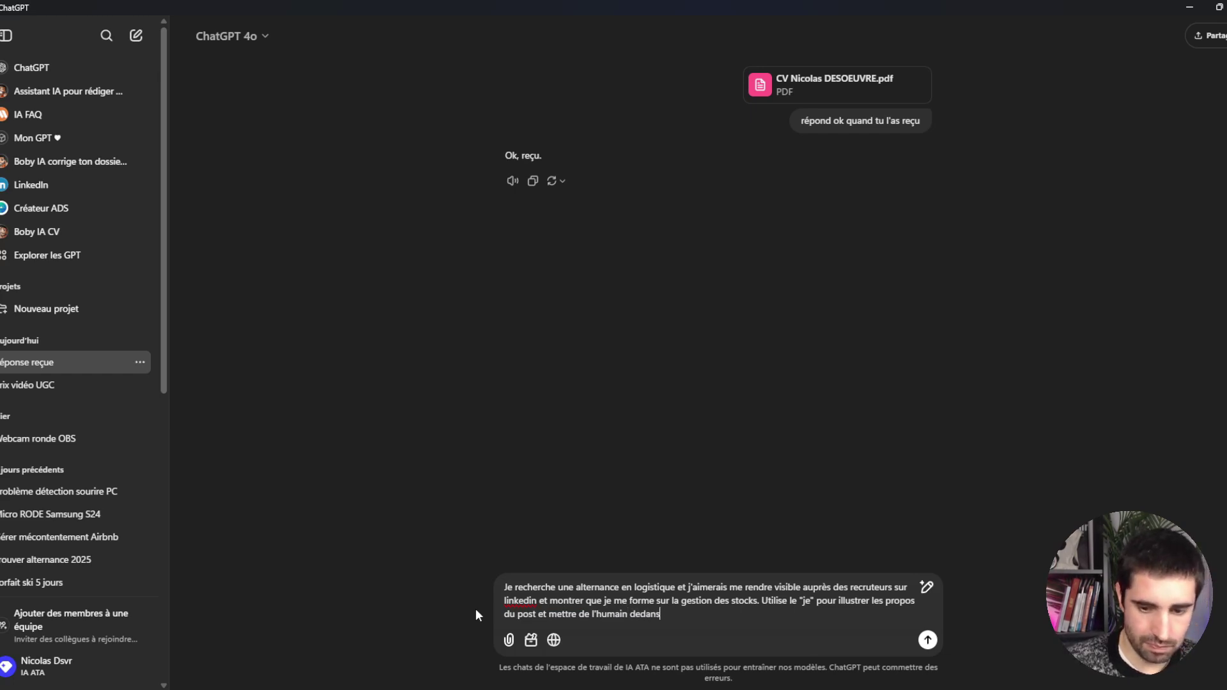
# Finish the prompt with "Inspire-toi de mon CV et de mon parcours pour créer des connexions." and send it
pyautogui.write('. Inspire')
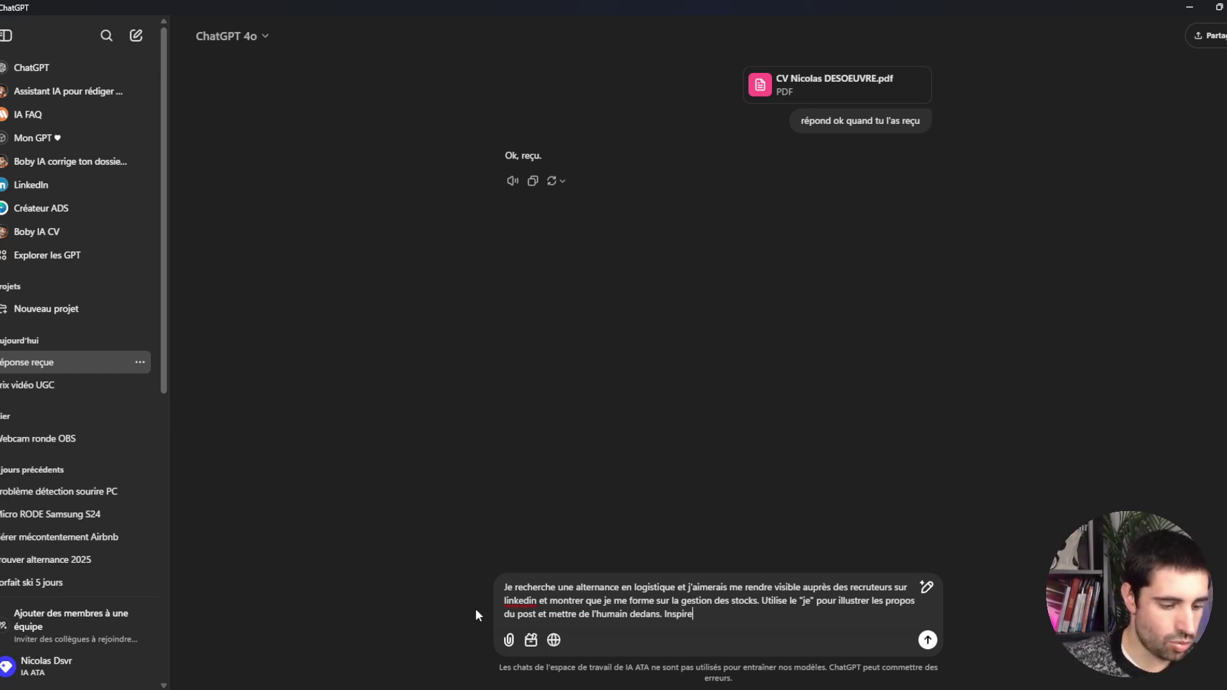
pyautogui.write('-toi ')
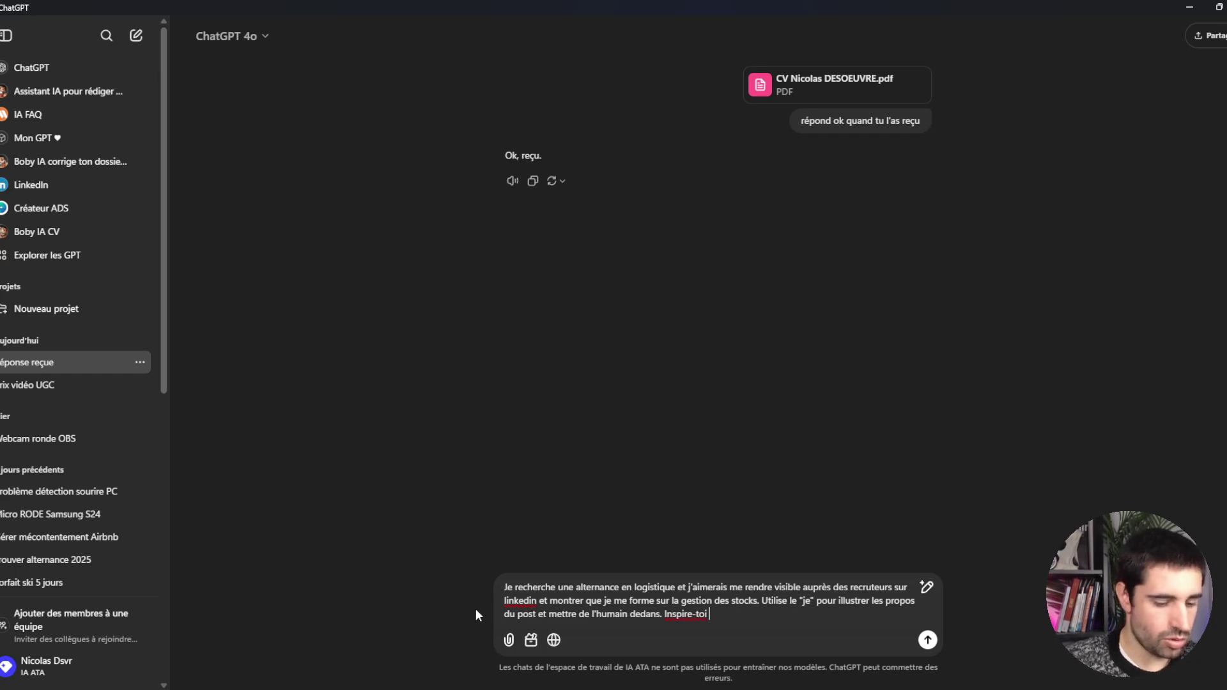
pyautogui.write('de mon CV ')
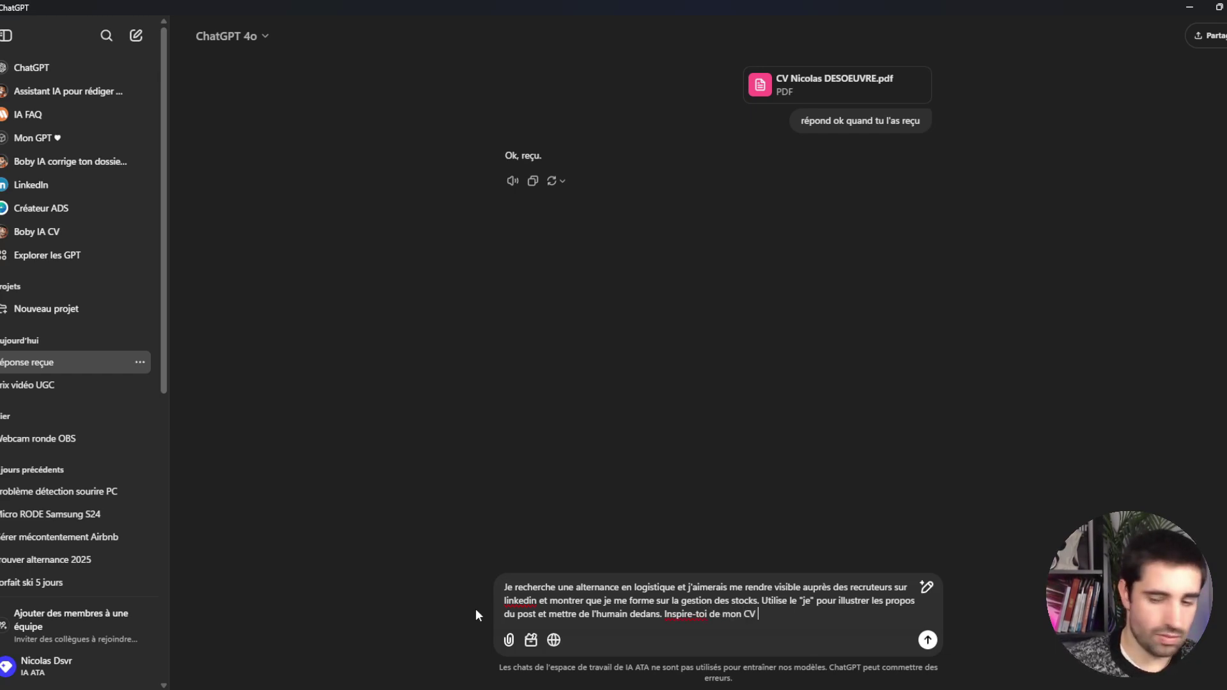
pyautogui.write('et de mon parcoirs')
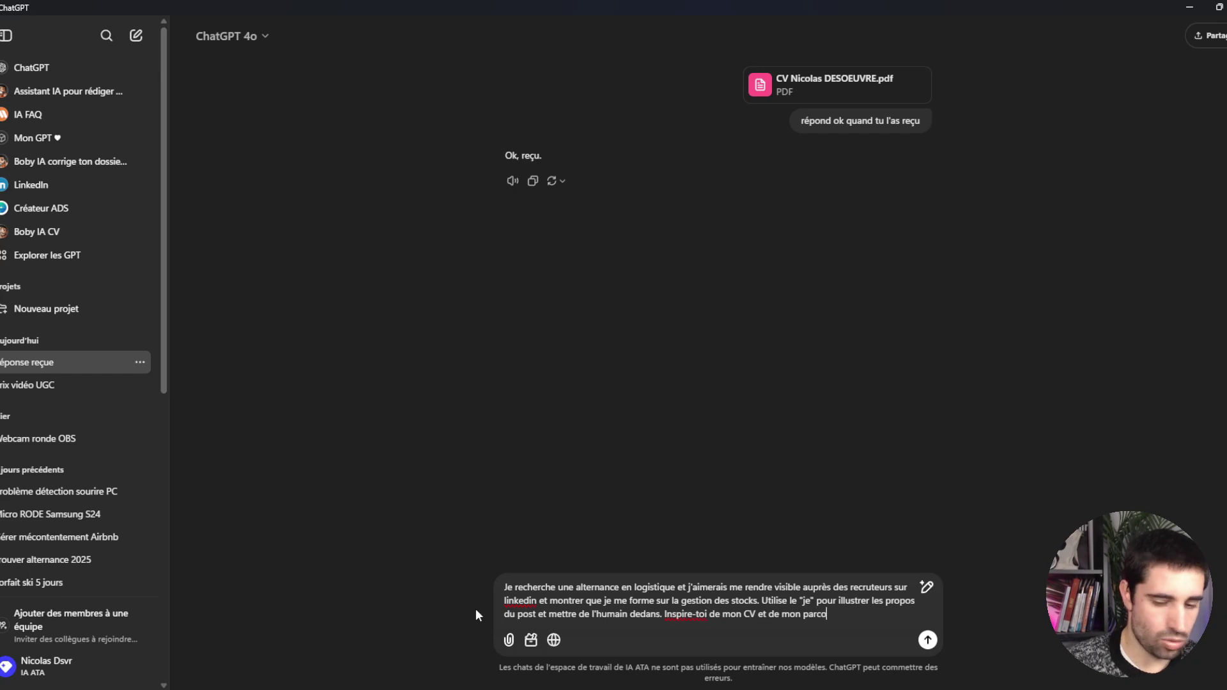
pyautogui.press('BackSpace')
pyautogui.press('BackSpace')
pyautogui.press('BackSpace')
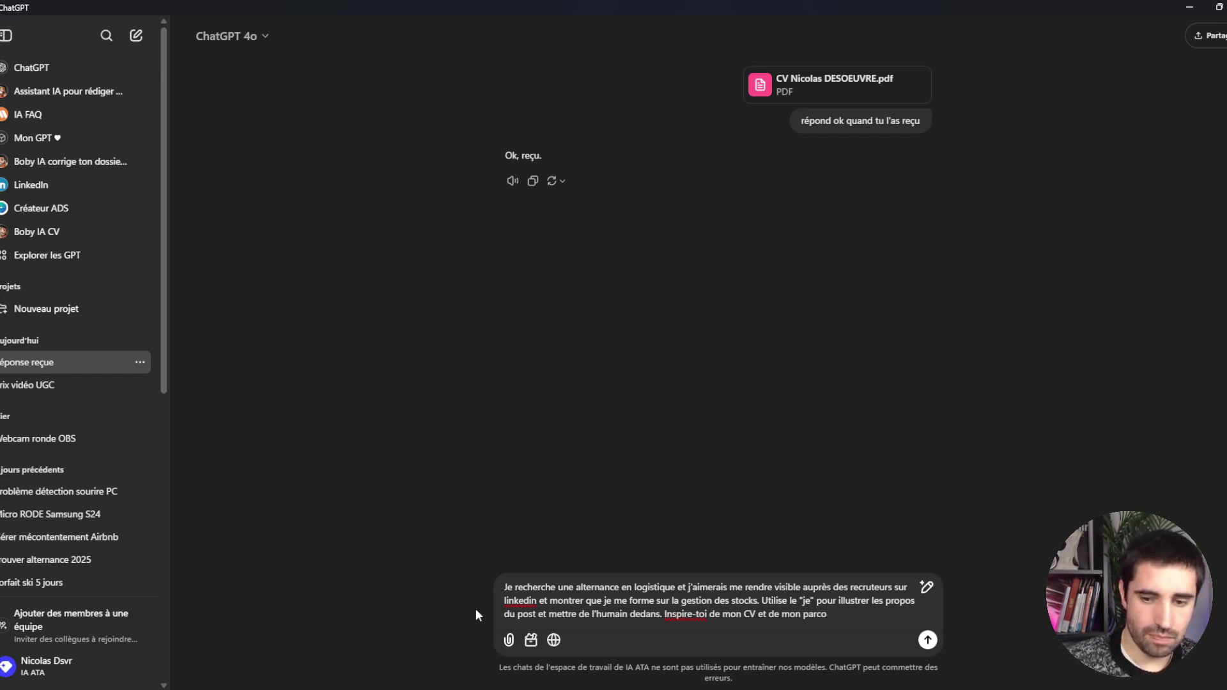
pyautogui.write('urs pour créer des')
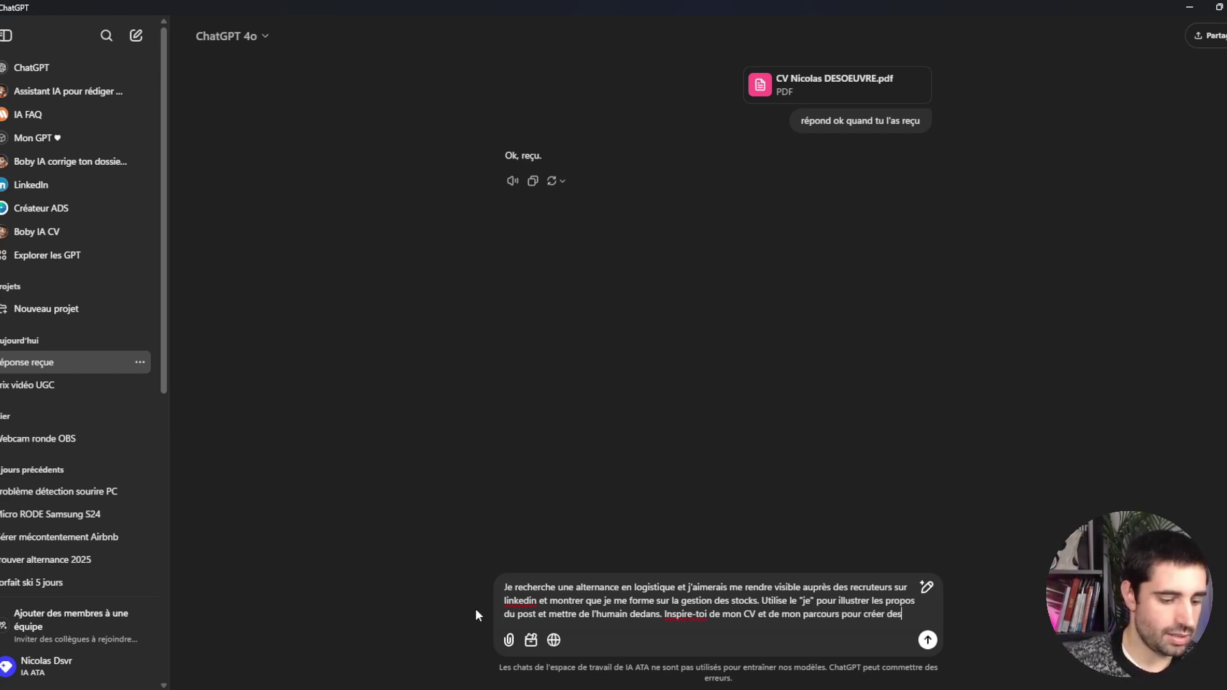
pyautogui.write(' connexions')
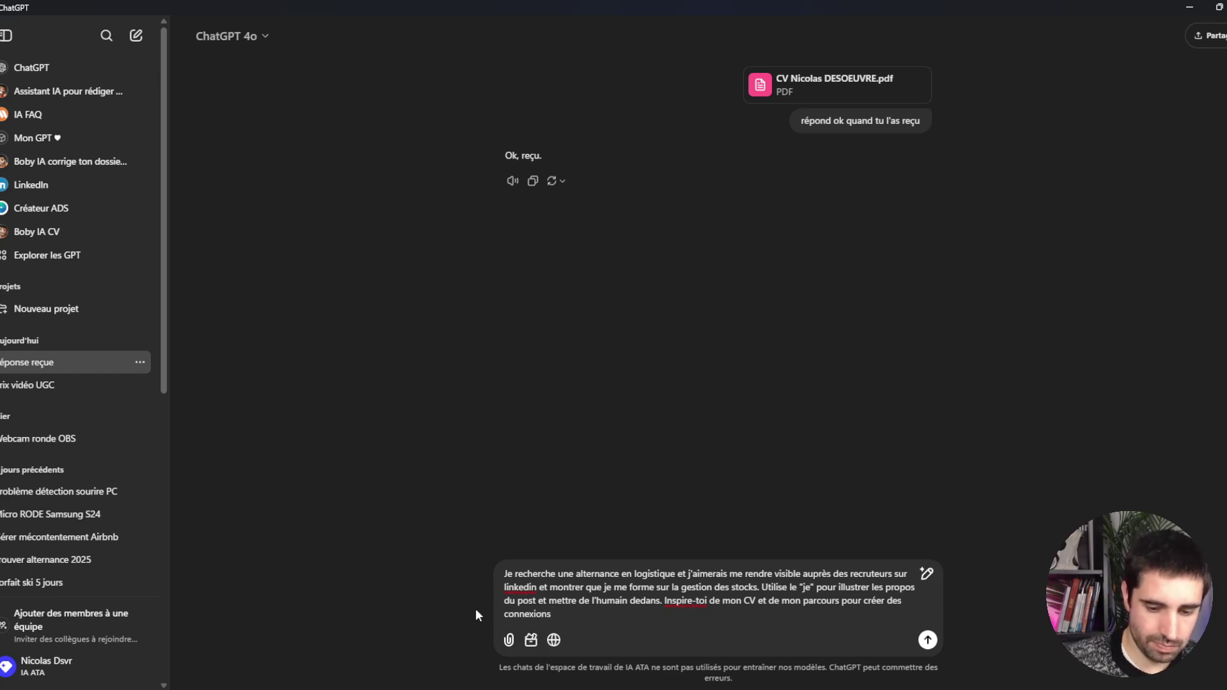
pyautogui.write('.')
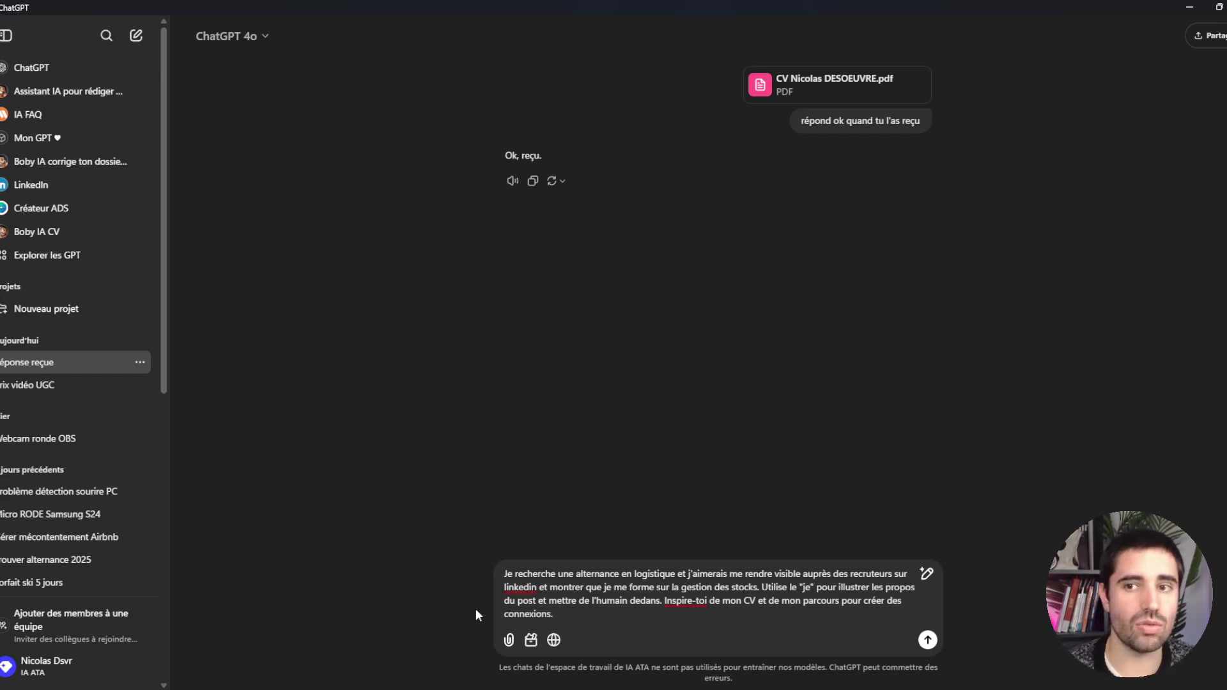
pyautogui.press('Return')
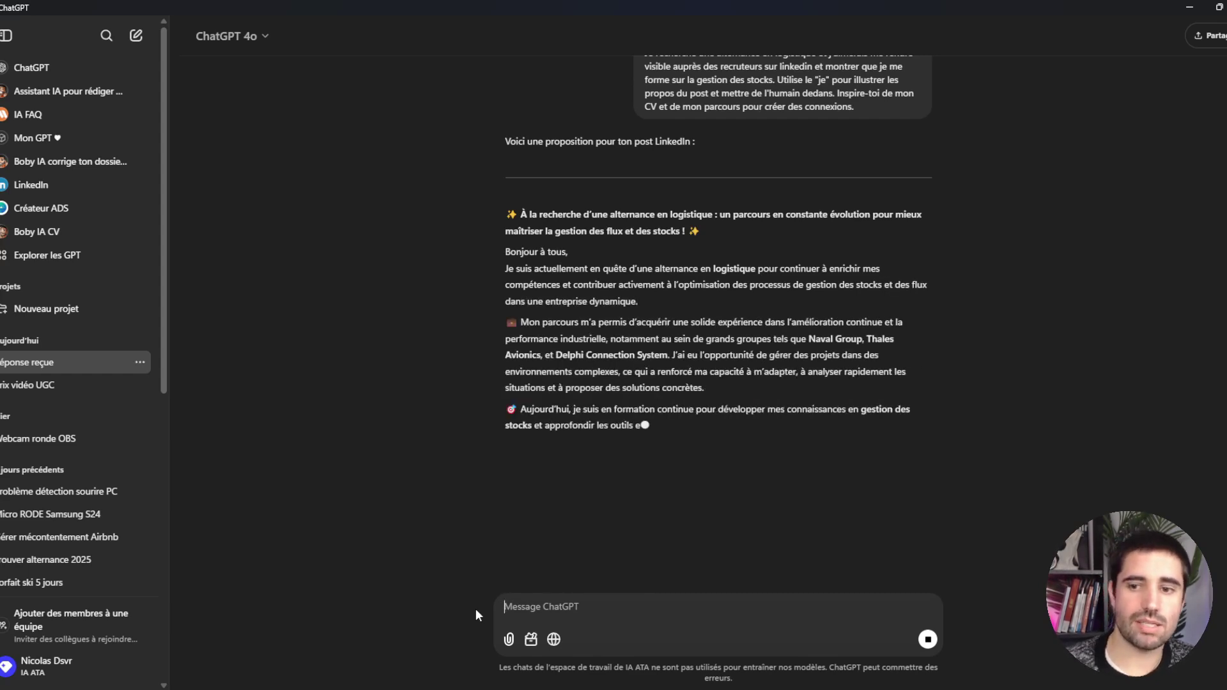
# Review the generated LinkedIn post, examining the named employers, the stock management methods and the overall tone and structure
pyautogui.moveTo(650, 339); pyautogui.dragTo(673, 356)
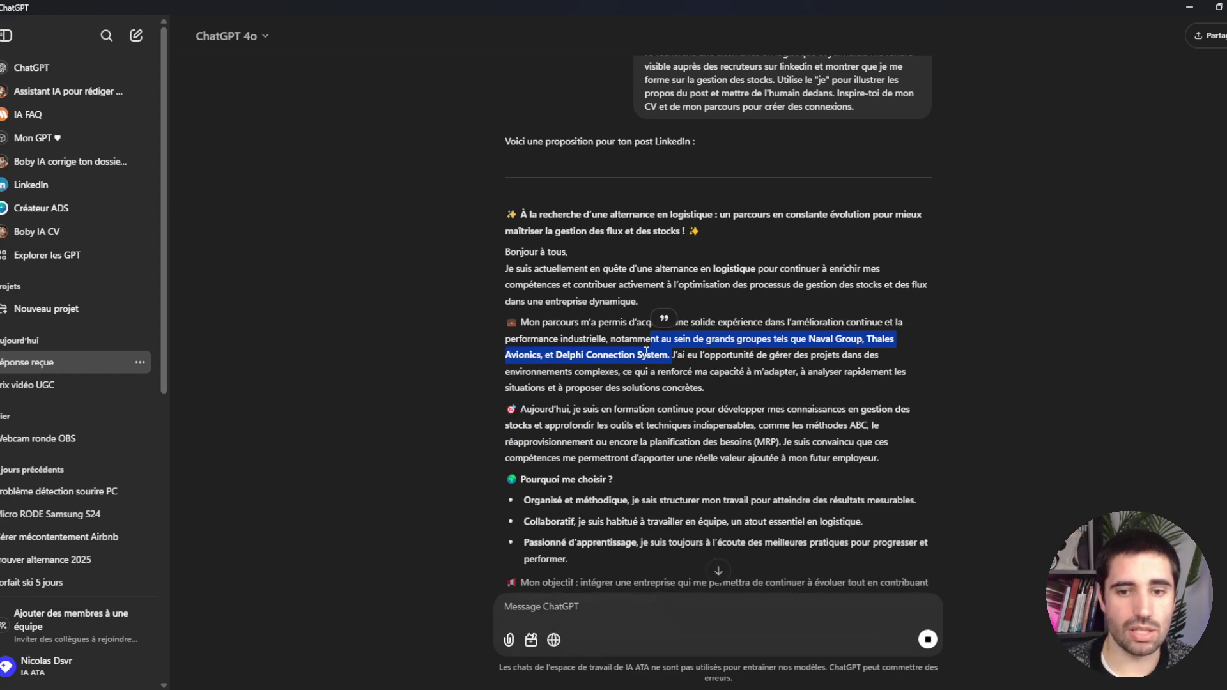
pyautogui.scroll(-2, 735, 333)
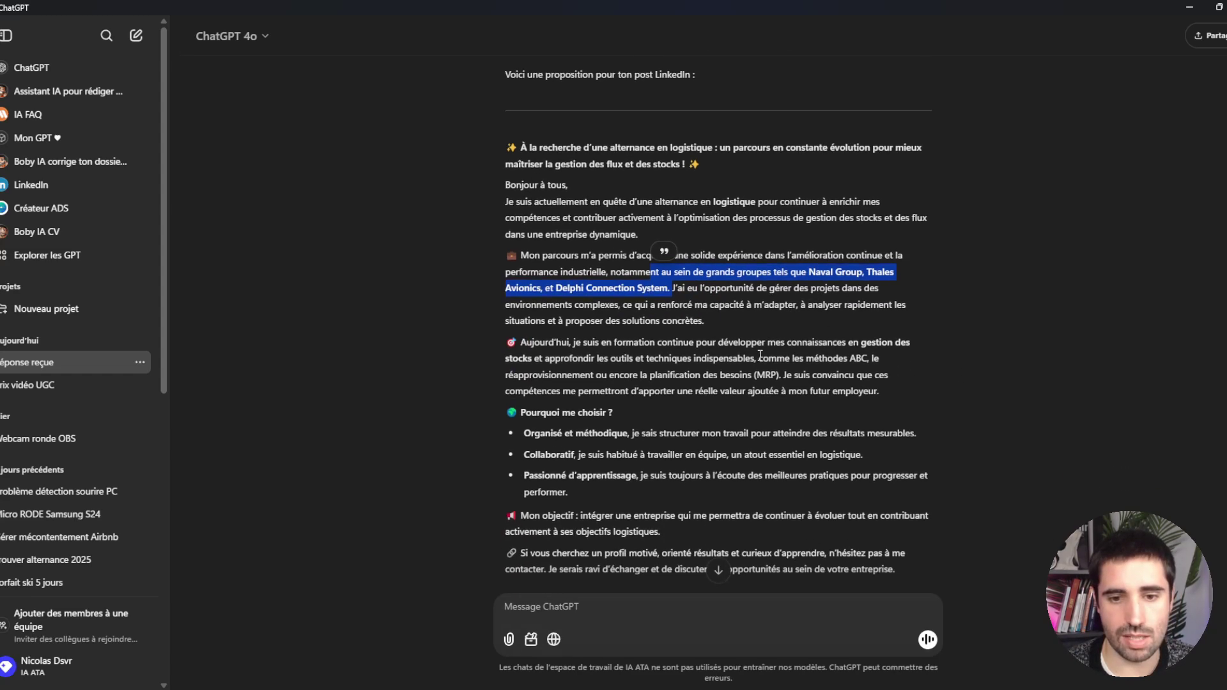
pyautogui.scroll(-2, 723, 297)
pyautogui.scroll(1, 687, 430)
pyautogui.moveTo(546, 475); pyautogui.dragTo(637, 459)
pyautogui.moveTo(557, 298); pyautogui.dragTo(596, 281)
pyautogui.scroll(2, 708, 335)
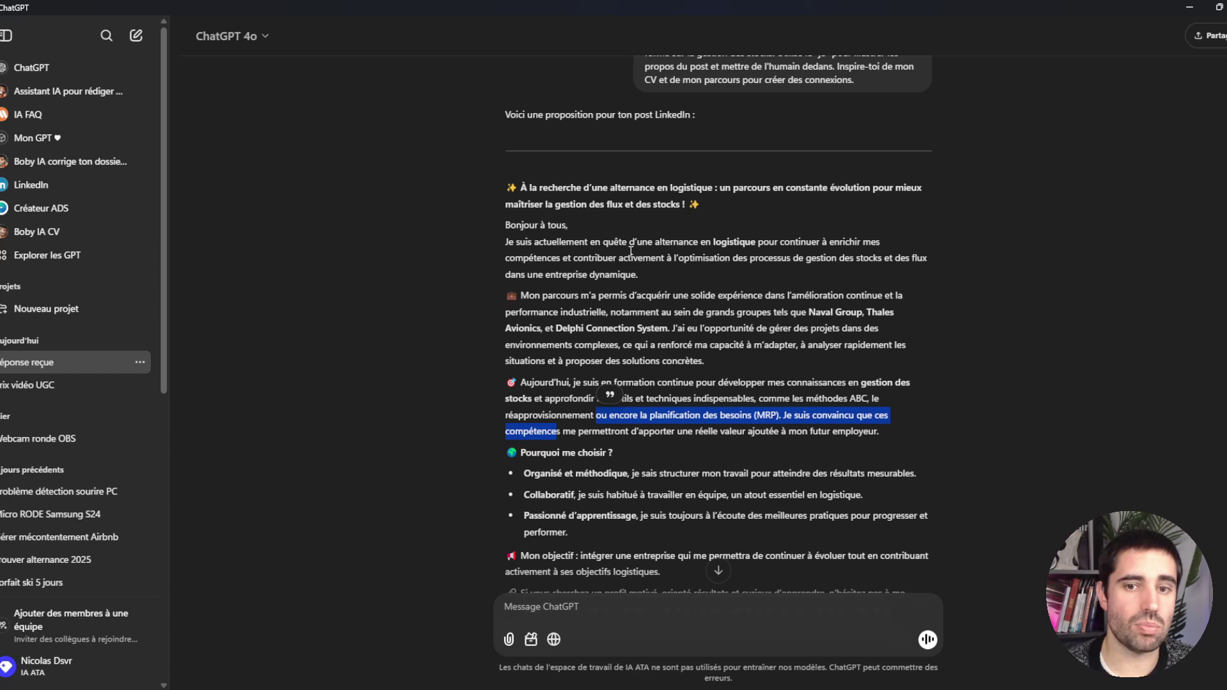
pyautogui.click(622, 281)
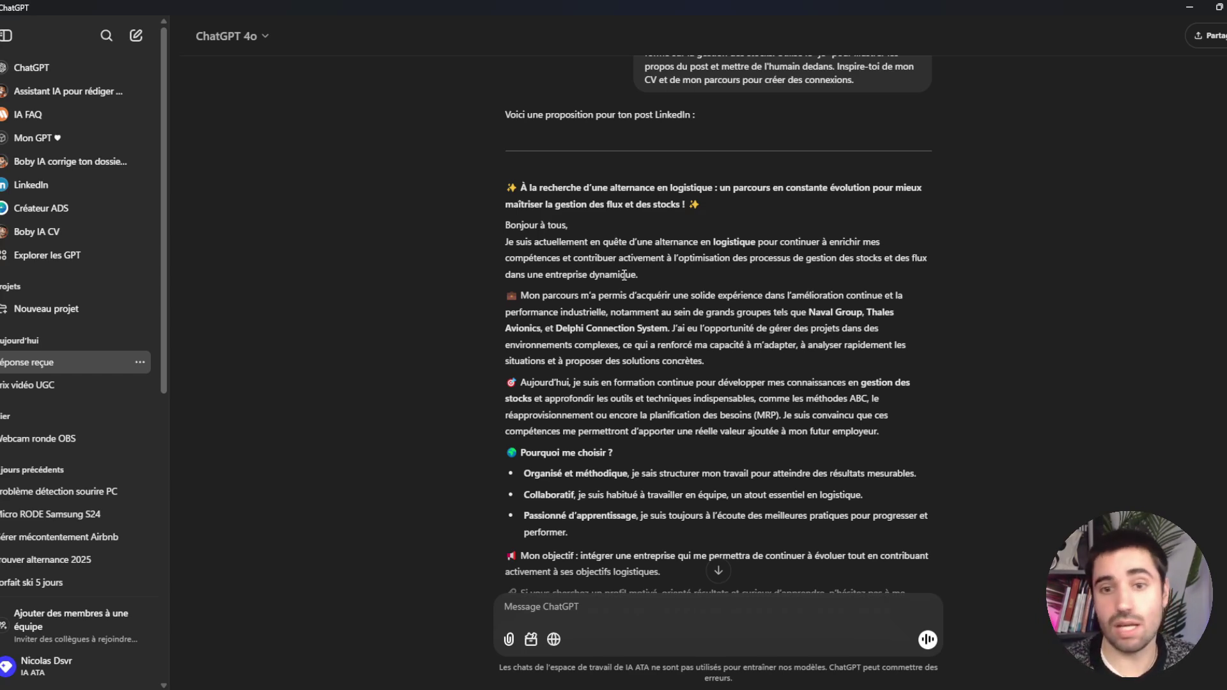
pyautogui.scroll(-3, 624, 300)
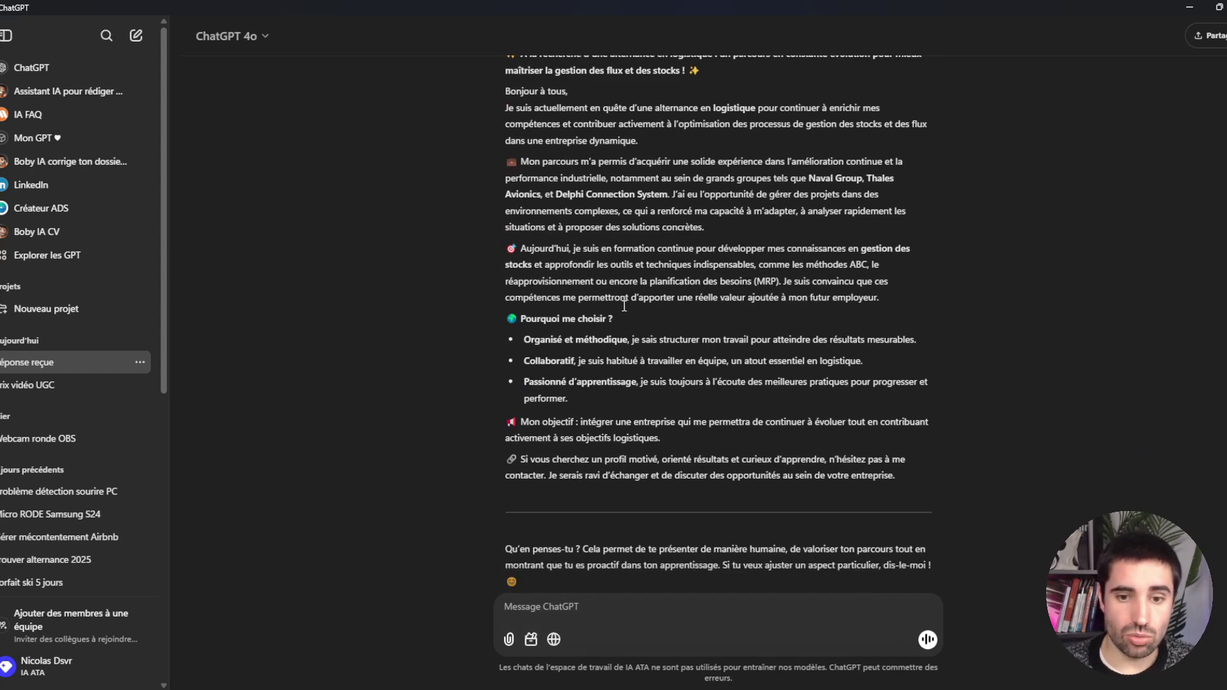
pyautogui.scroll(4, 622, 305)
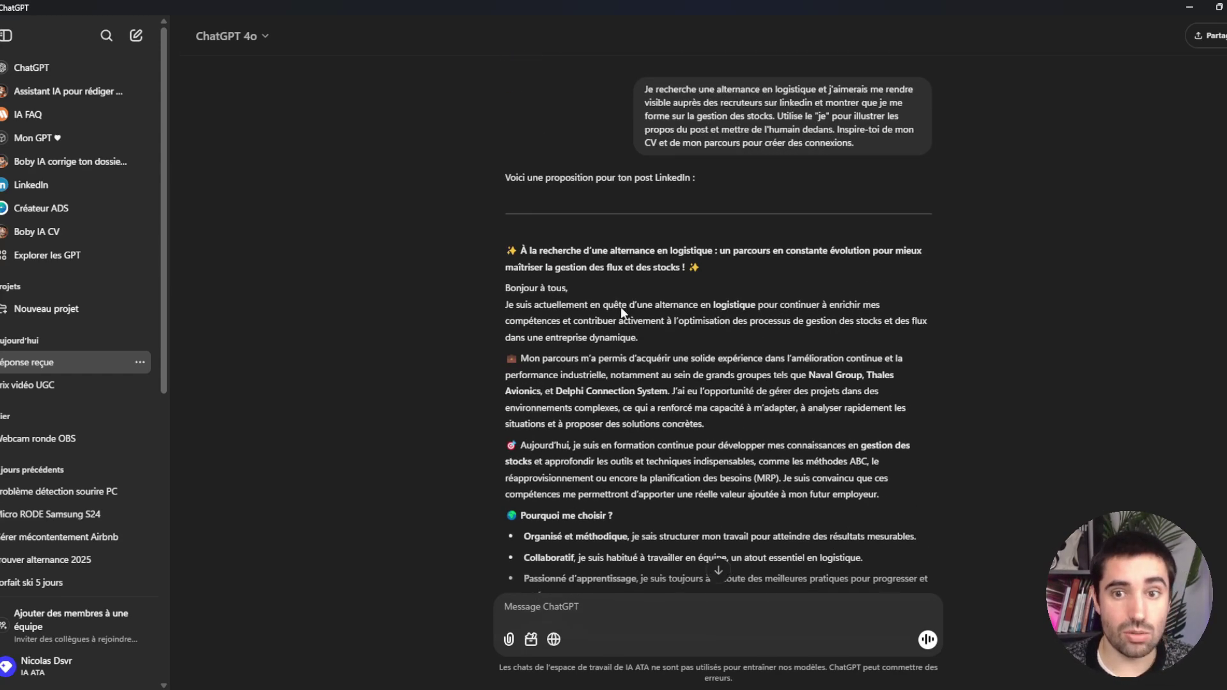
pyautogui.scroll(-2, 621, 309)
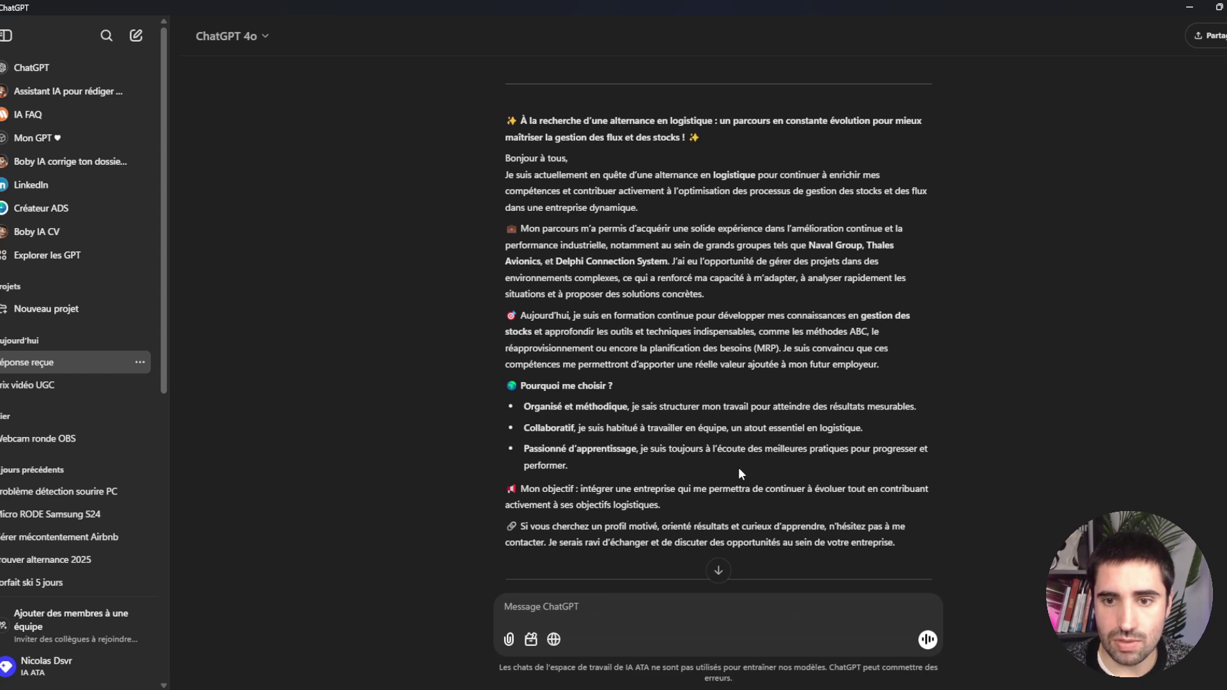
# Begin a follow-up prompt with "utilise un ton plus fun, je trouve celui-ci ennuyeux, et"
pyautogui.click(724, 610)
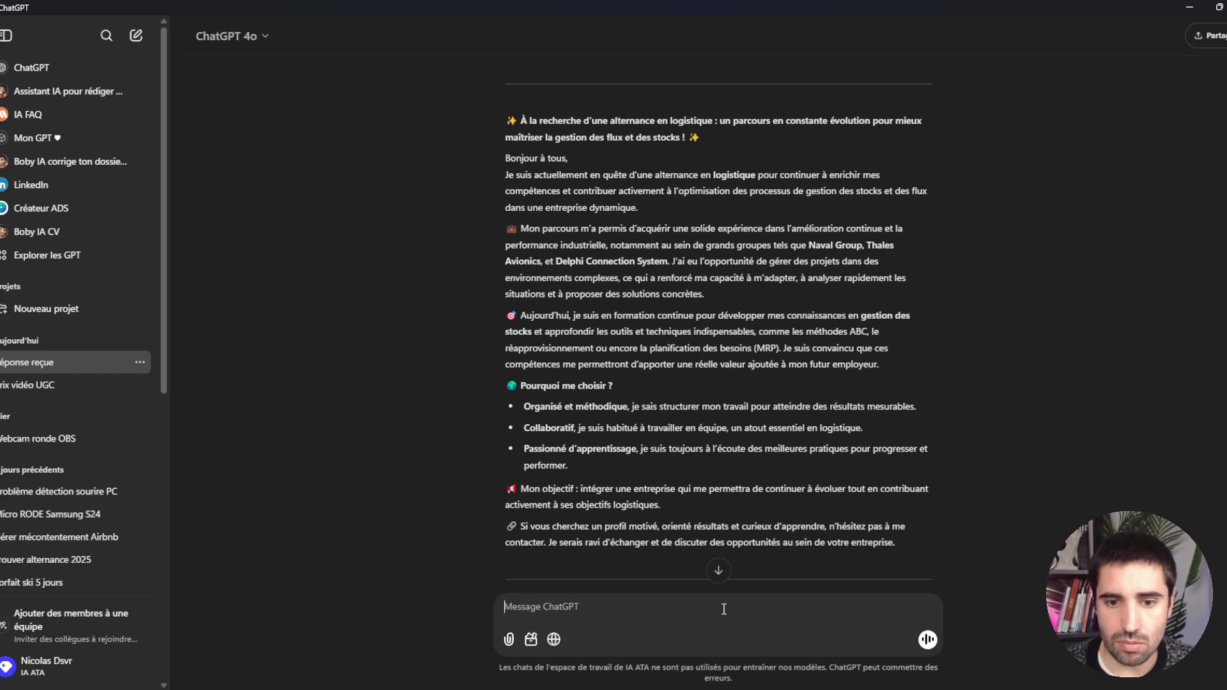
pyautogui.write('utilis')
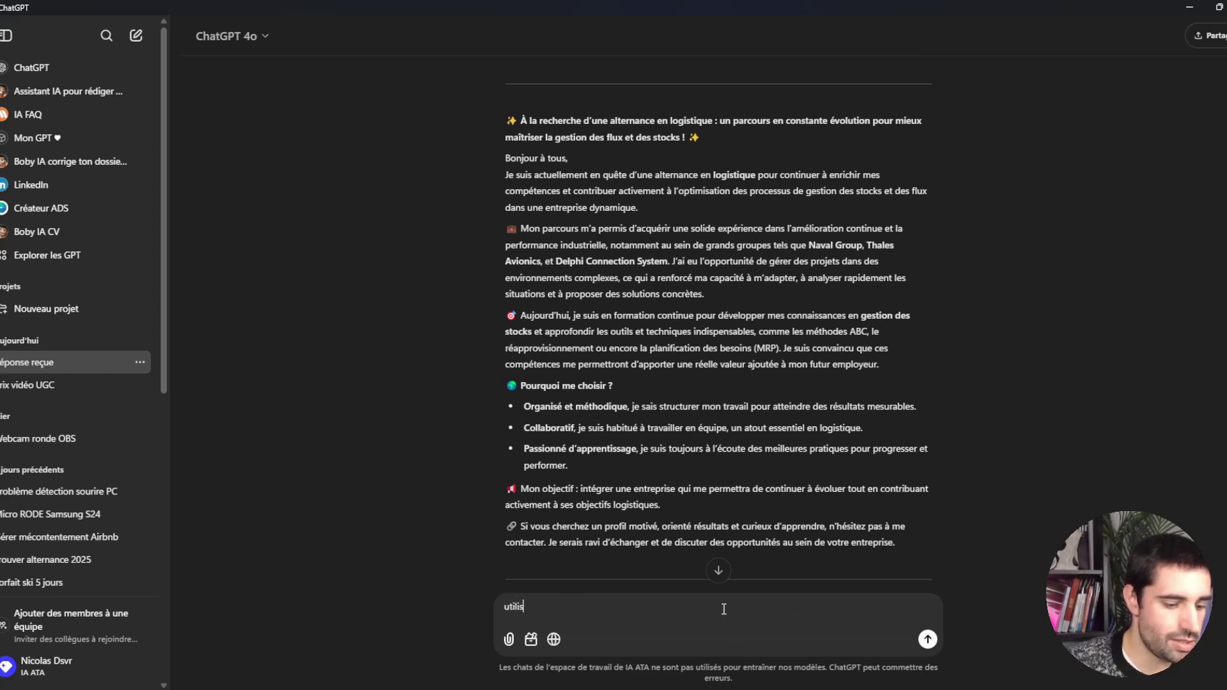
pyautogui.write('e un ton plus fu')
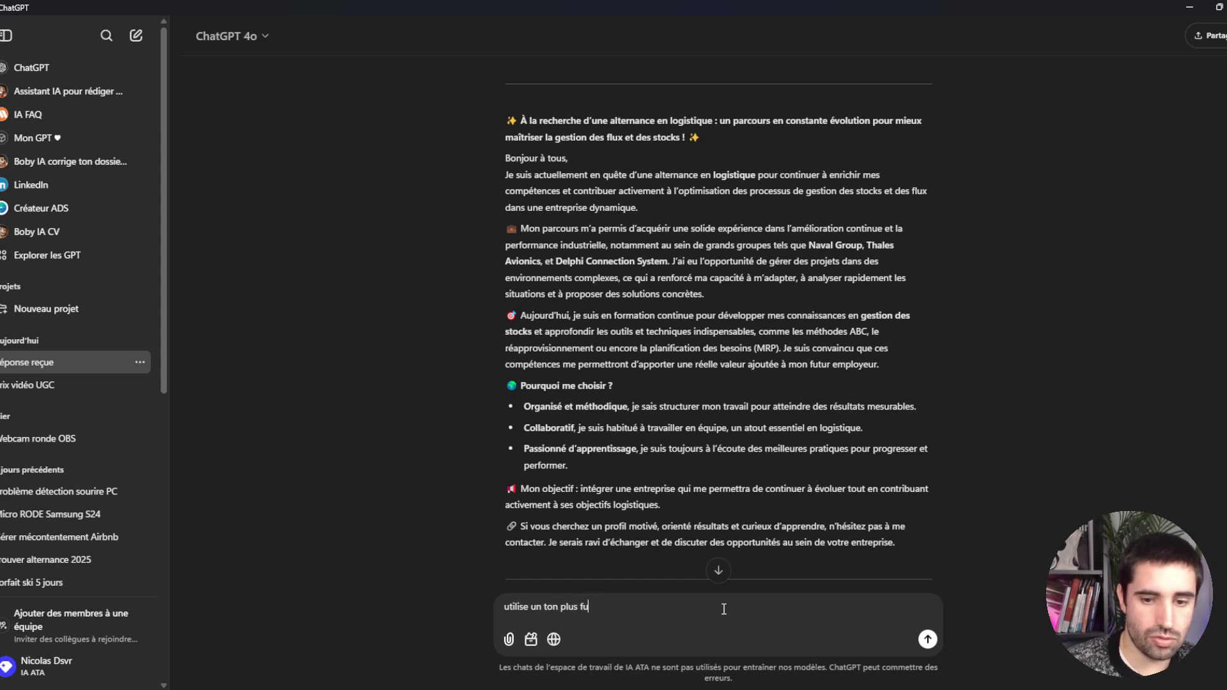
pyautogui.write('n, je trouve c')
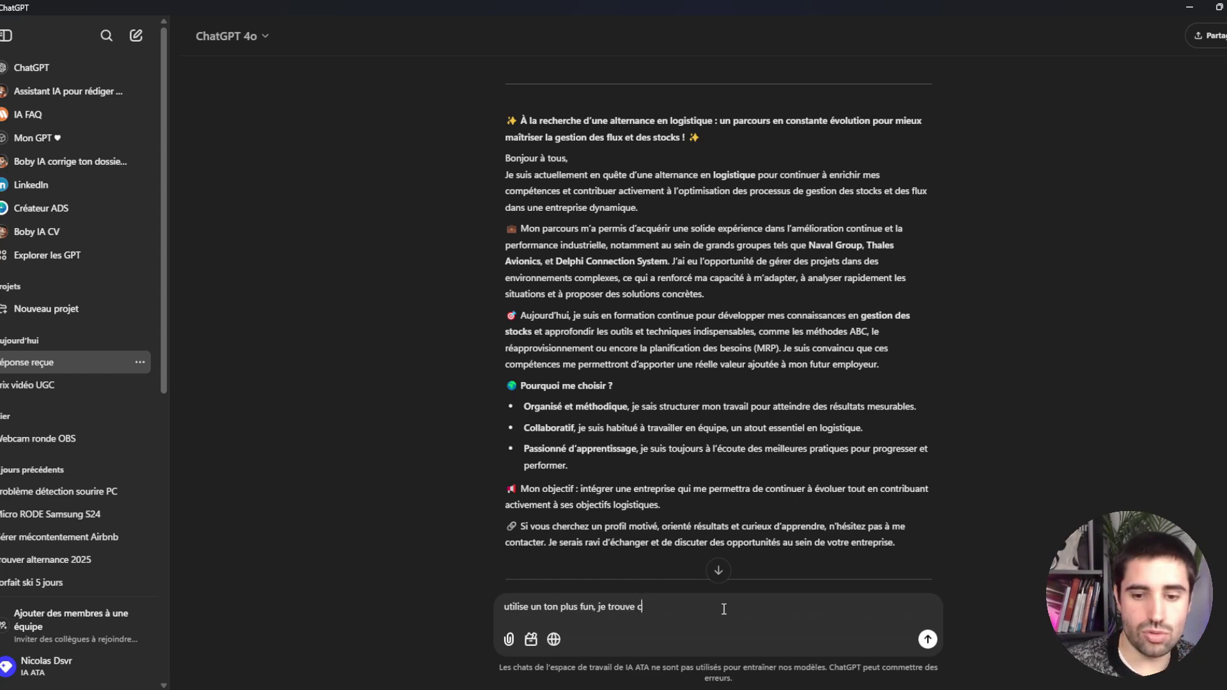
pyautogui.write('elui-ci ennue')
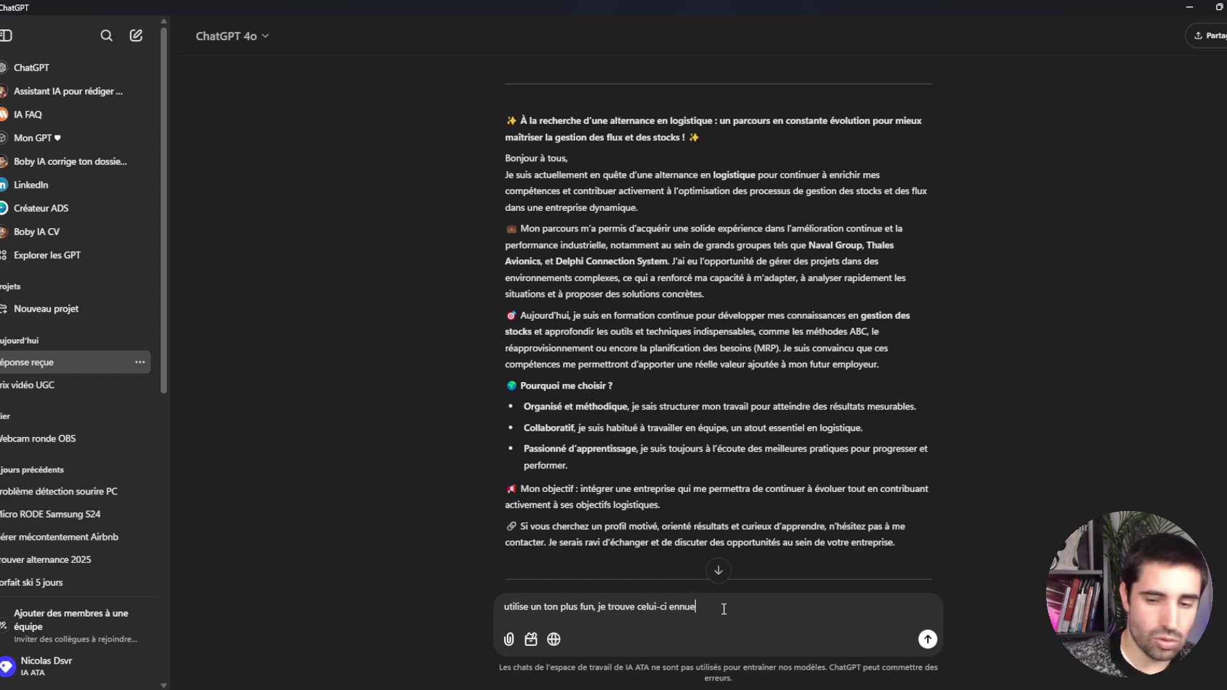
pyautogui.press('BackSpace')
pyautogui.write('yeux, et')
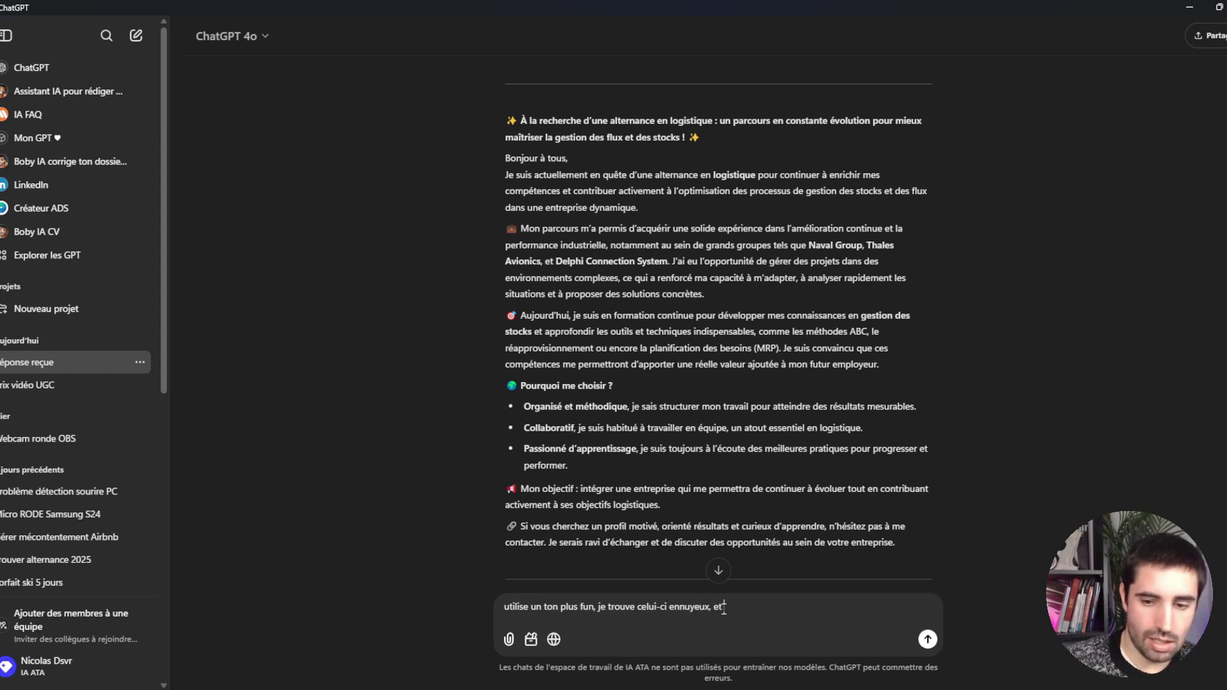
# Complete the follow-up with "utilise une accroche plus punchy, même clivante s'il faut." and send it
pyautogui.write(' utilise une ac')
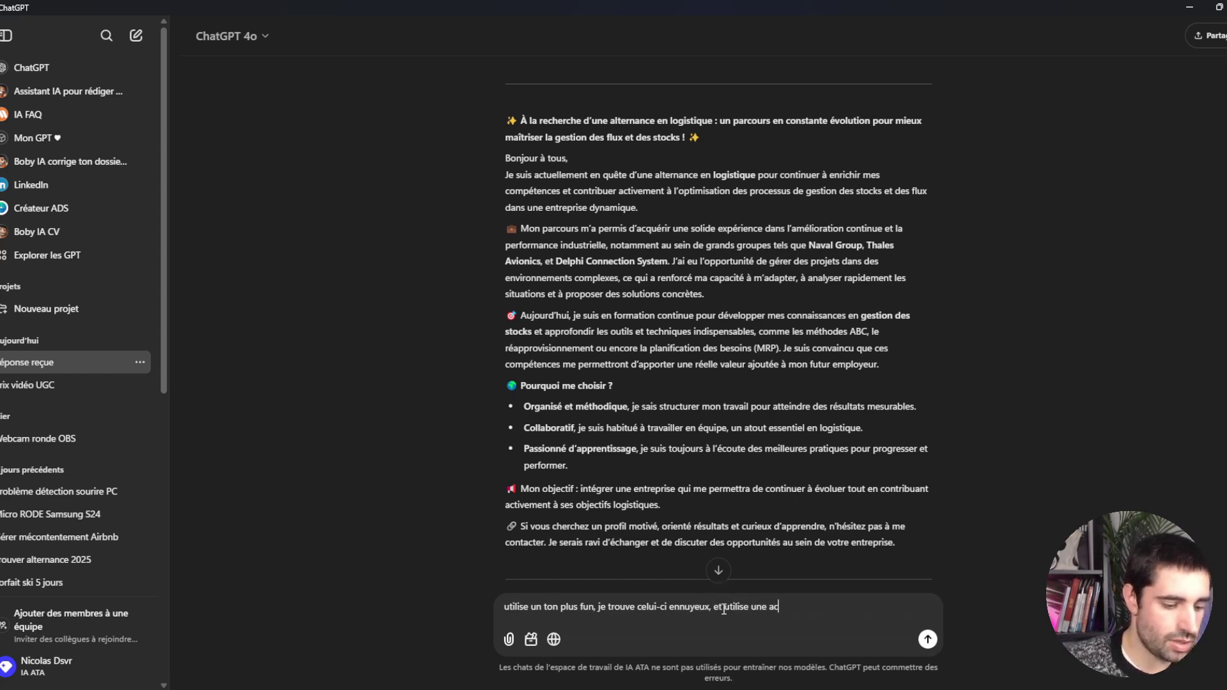
pyautogui.write('croche plus punchy')
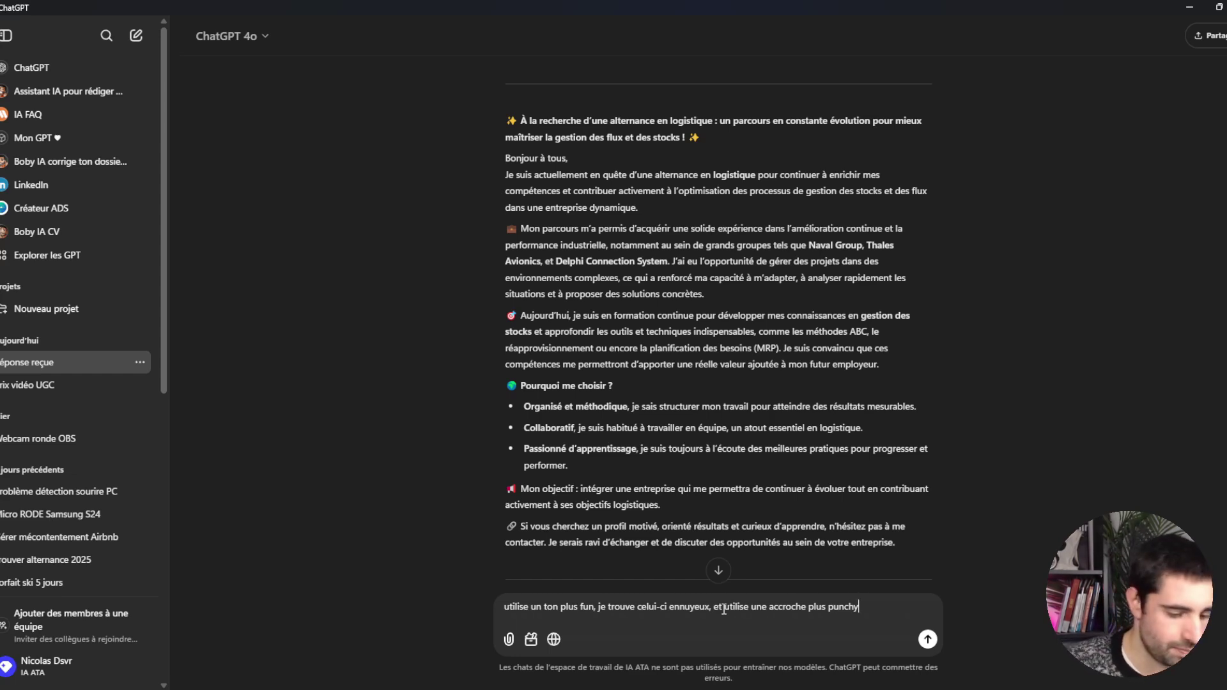
pyautogui.write(', même cli')
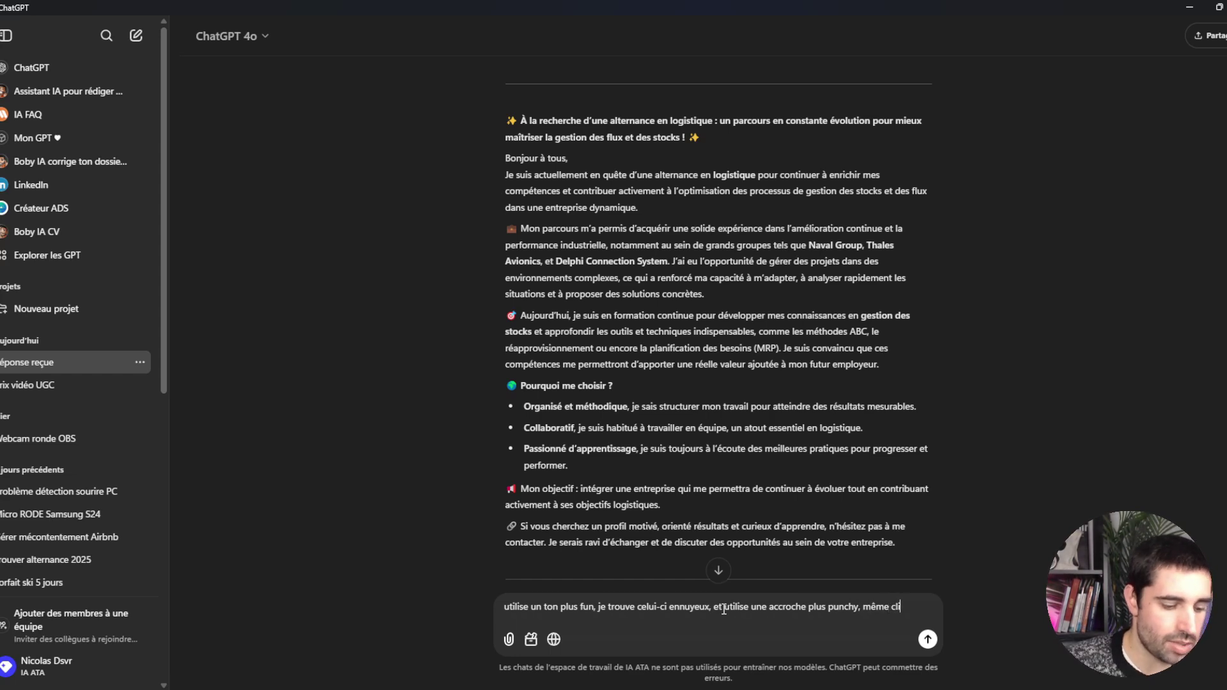
pyautogui.write("vante s'il faut.")
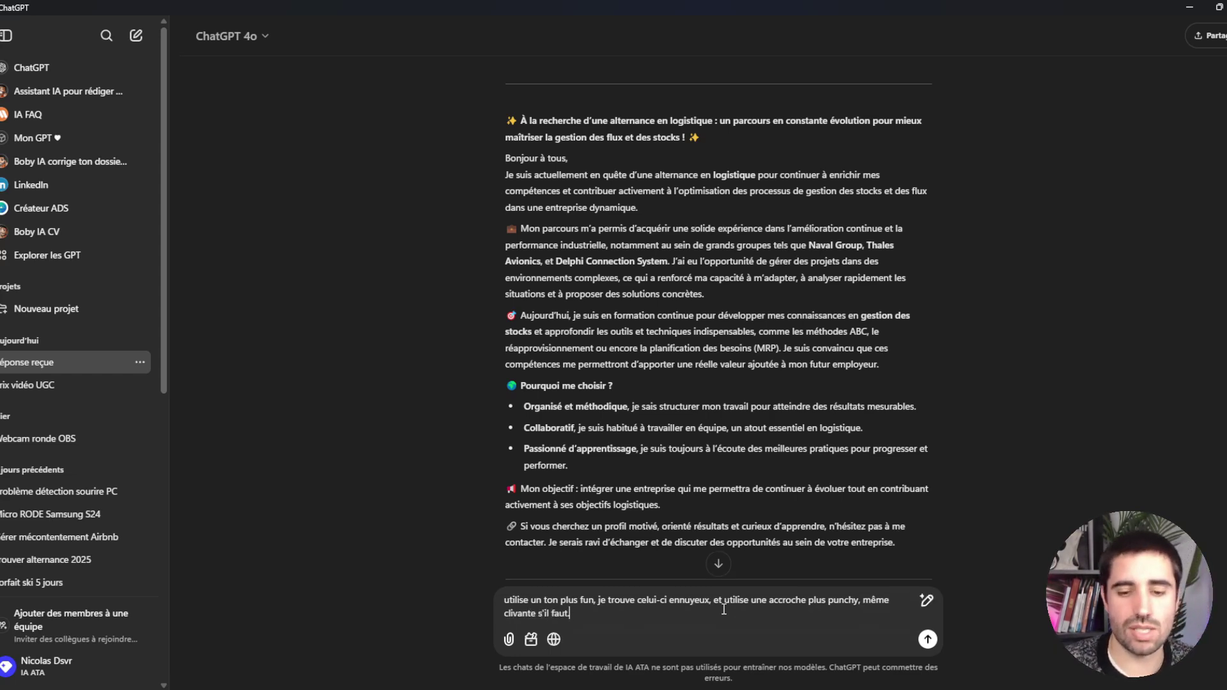
pyautogui.press('Return')
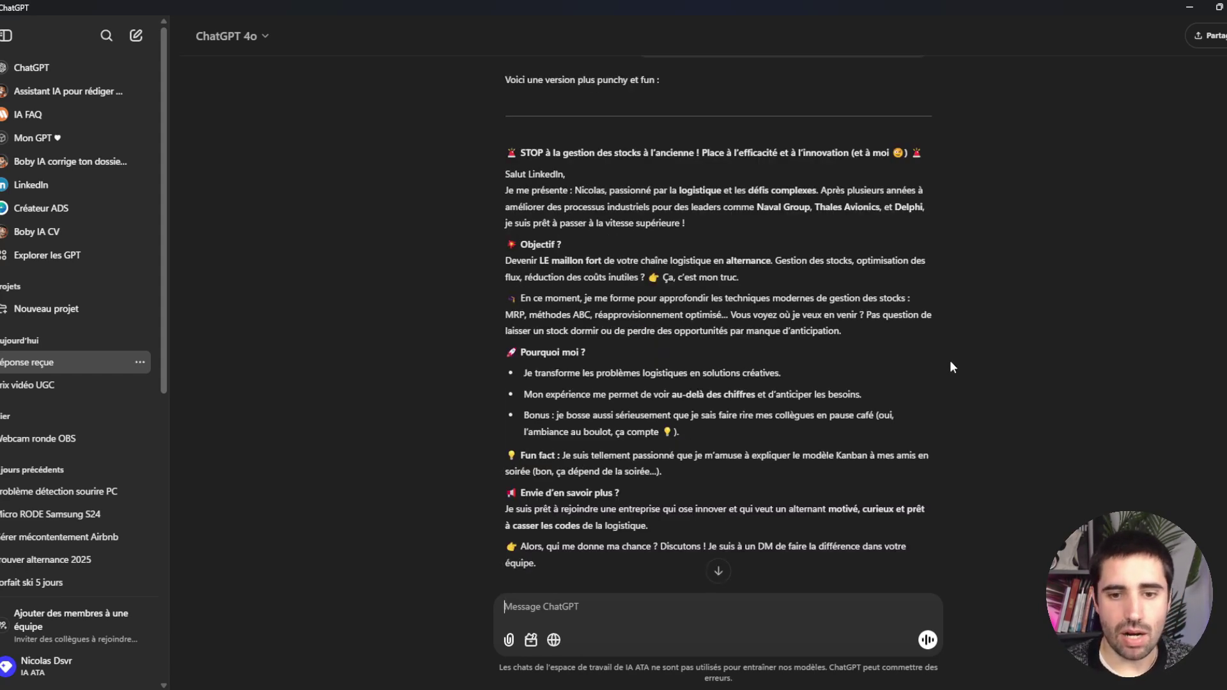
# Review the rewritten post, examining its hook, Kanban fun fact, stock management methods, emojis and closing call to action
pyautogui.moveTo(801, 447); pyautogui.dragTo(944, 459)
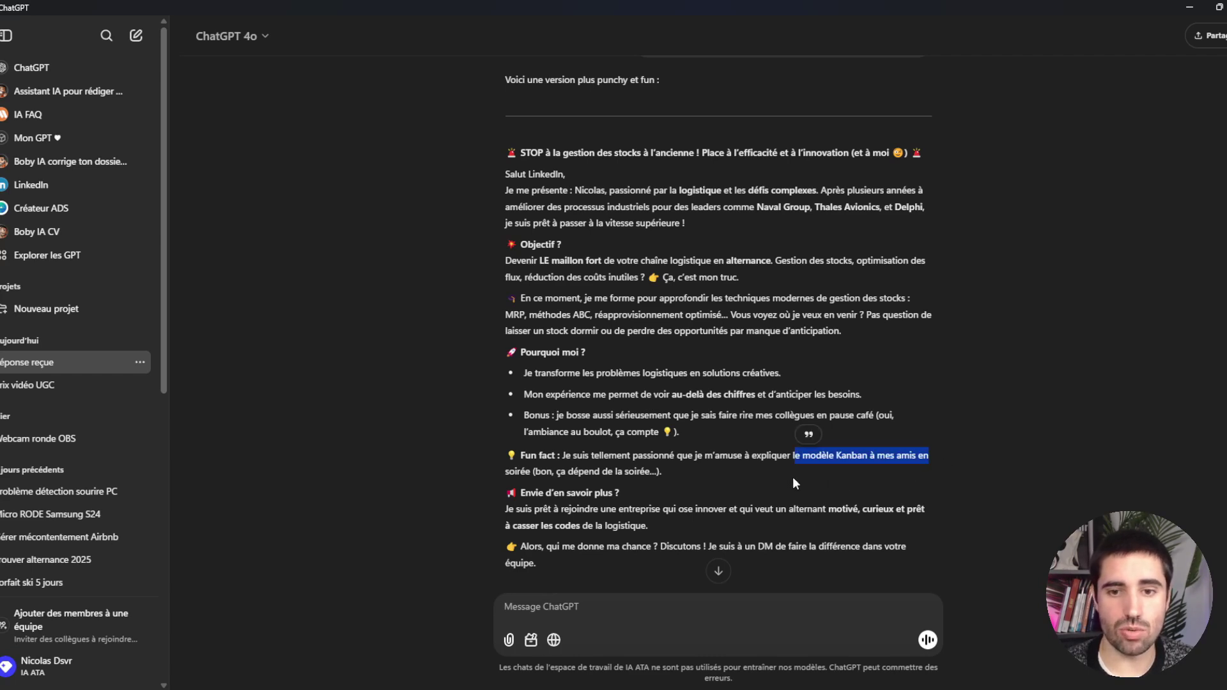
pyautogui.moveTo(537, 314); pyautogui.dragTo(591, 314)
pyautogui.moveTo(669, 314); pyautogui.dragTo(751, 314)
pyautogui.click(873, 330)
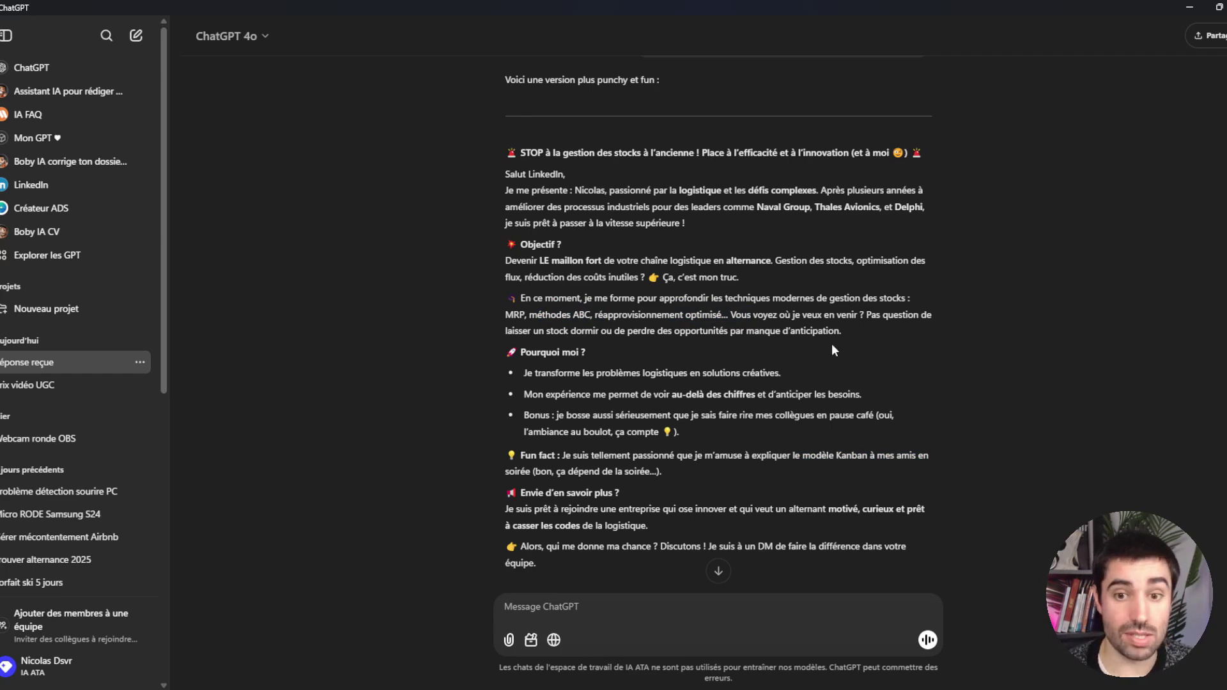
pyautogui.scroll(-1, 785, 390)
pyautogui.scroll(1, 796, 409)
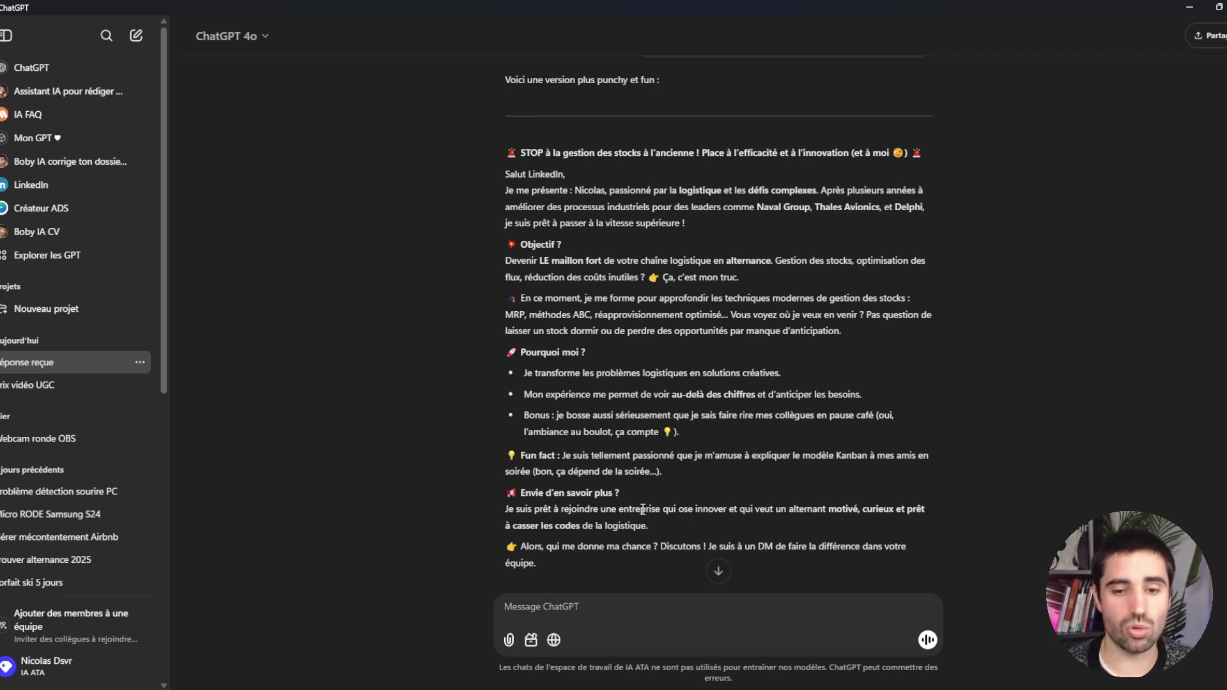
pyautogui.moveTo(507, 545); pyautogui.dragTo(515, 545)
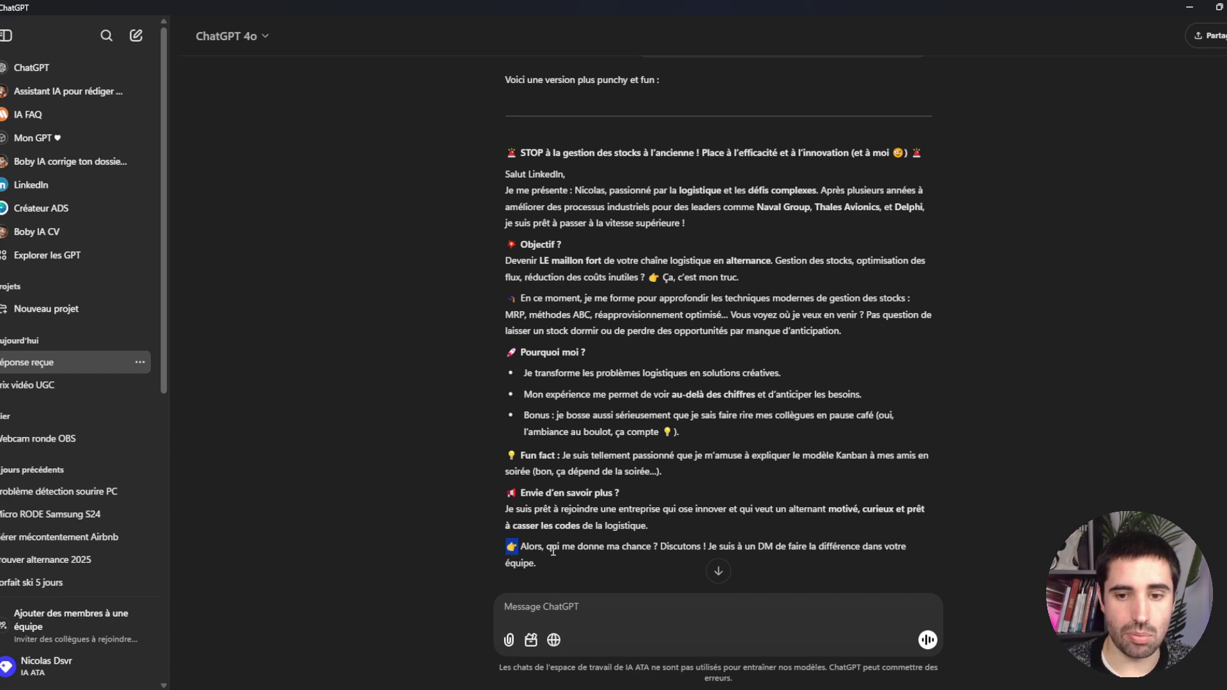
pyautogui.moveTo(516, 547); pyautogui.dragTo(540, 552)
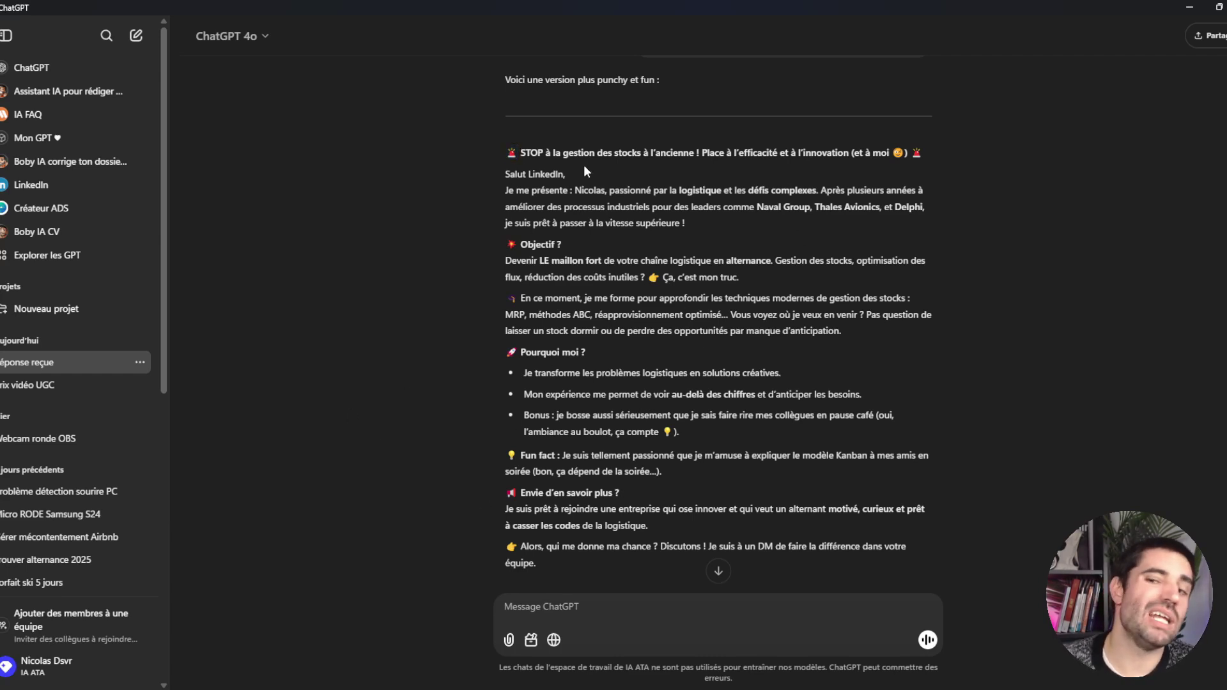
pyautogui.scroll(-1, 688, 233)
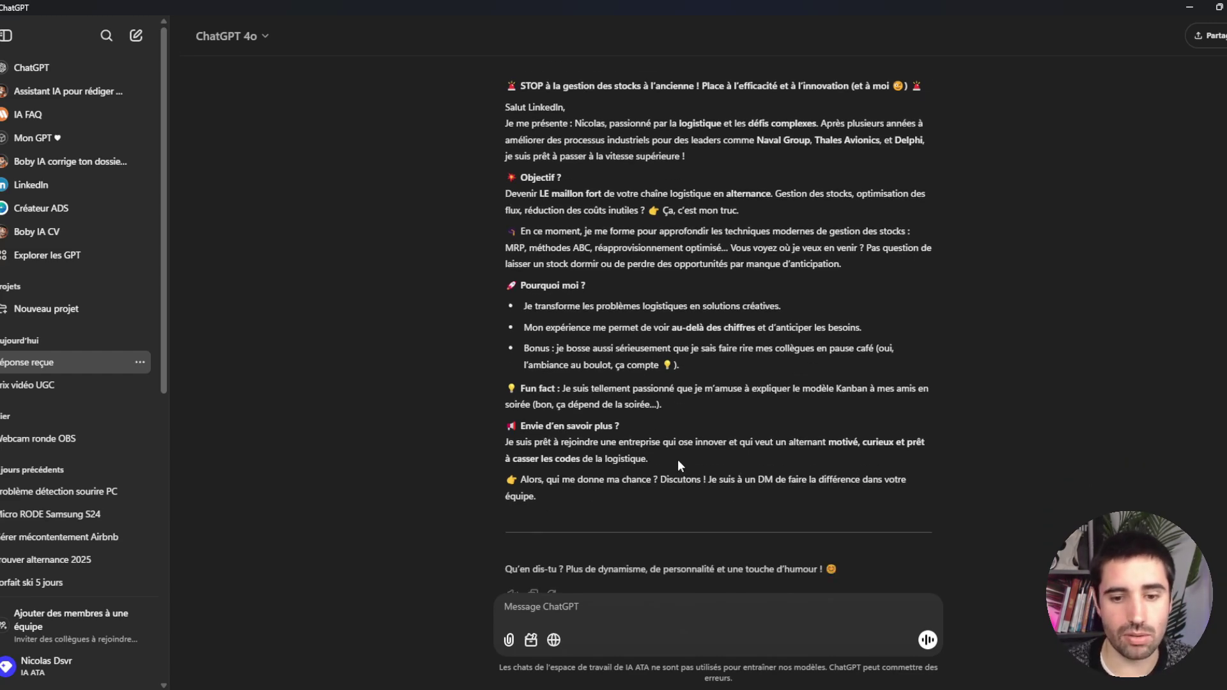
pyautogui.scroll(2, 671, 427)
pyautogui.scroll(-2, 663, 283)
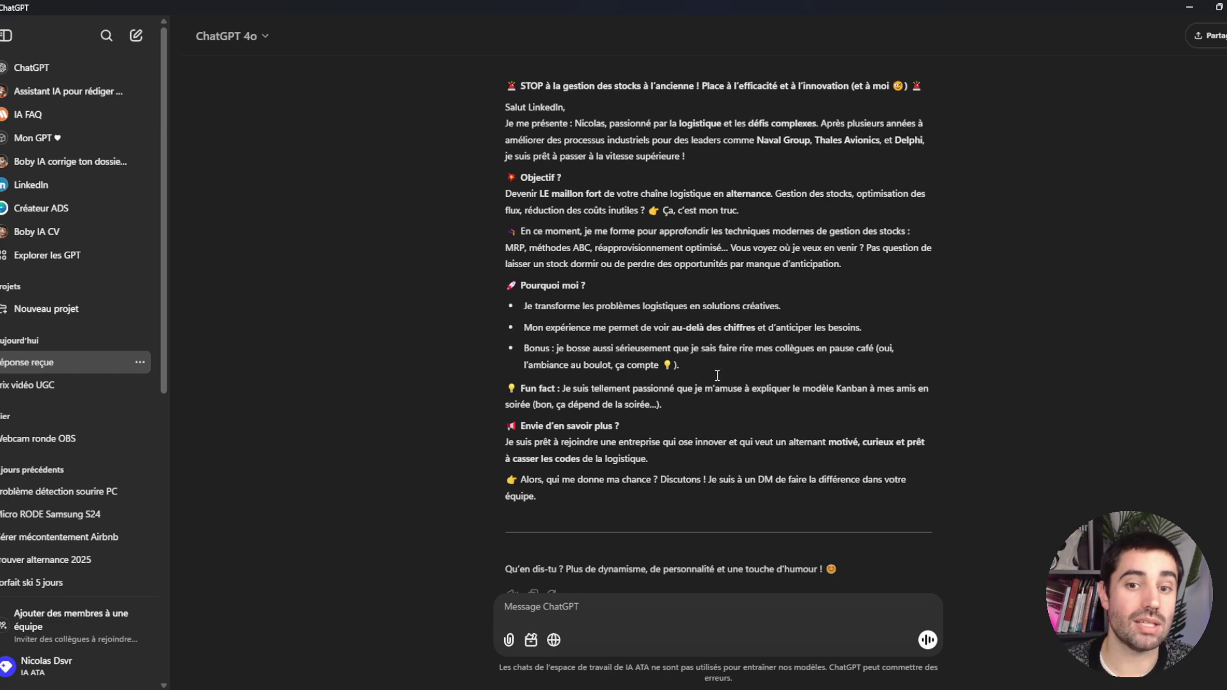